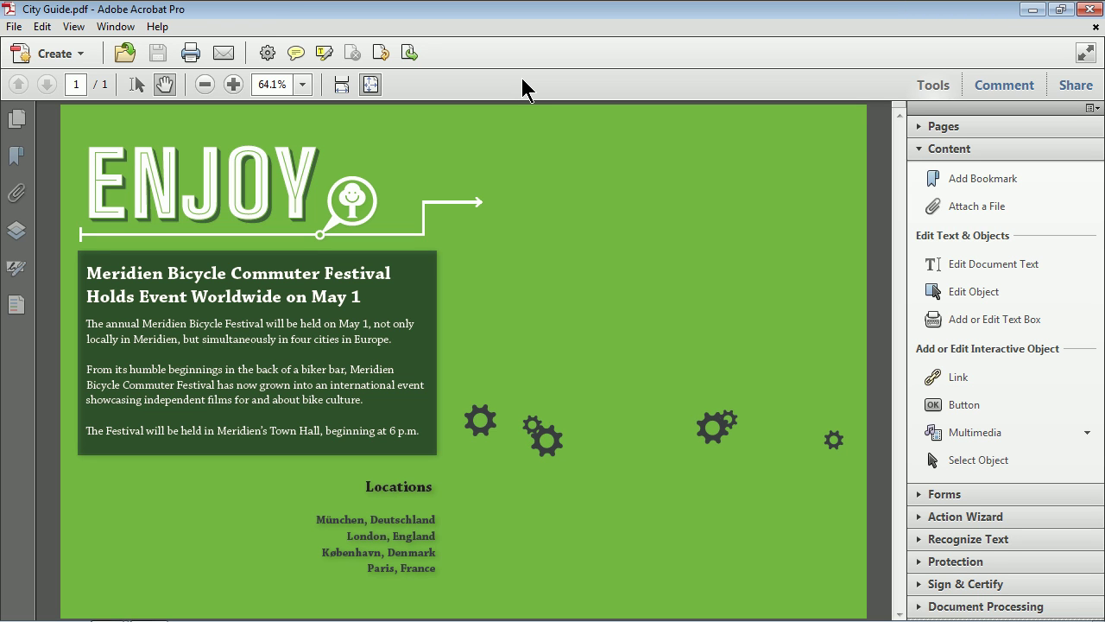
# Look over Acrobat's multimedia insert list, then read the YouTube Widget blog post in Firefox.
pyautogui.click(946, 434)
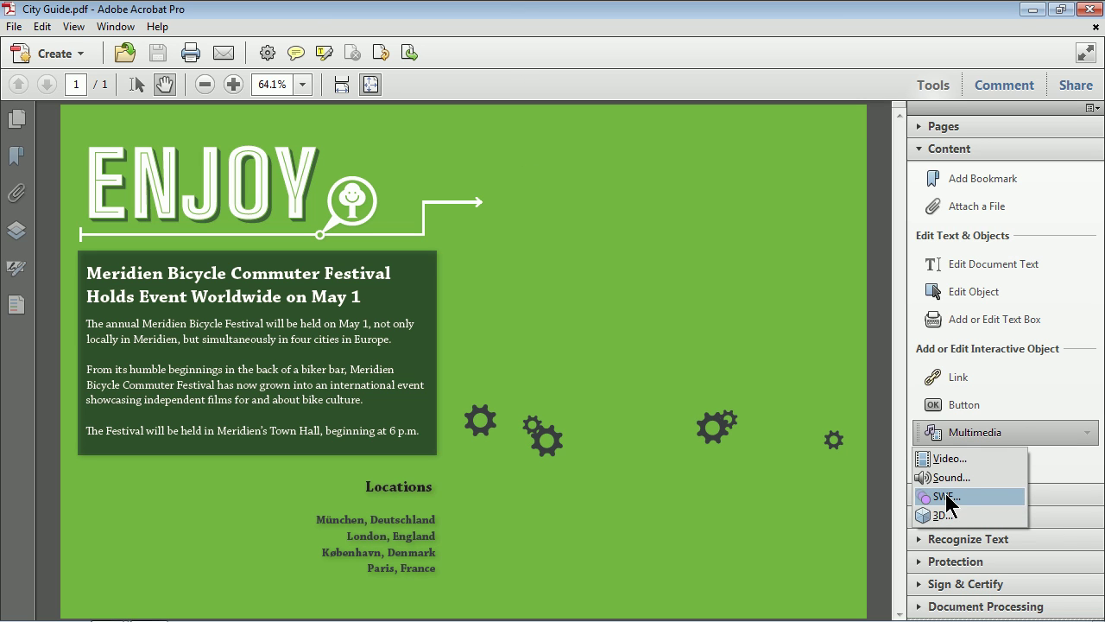
pyautogui.click(776, 380)
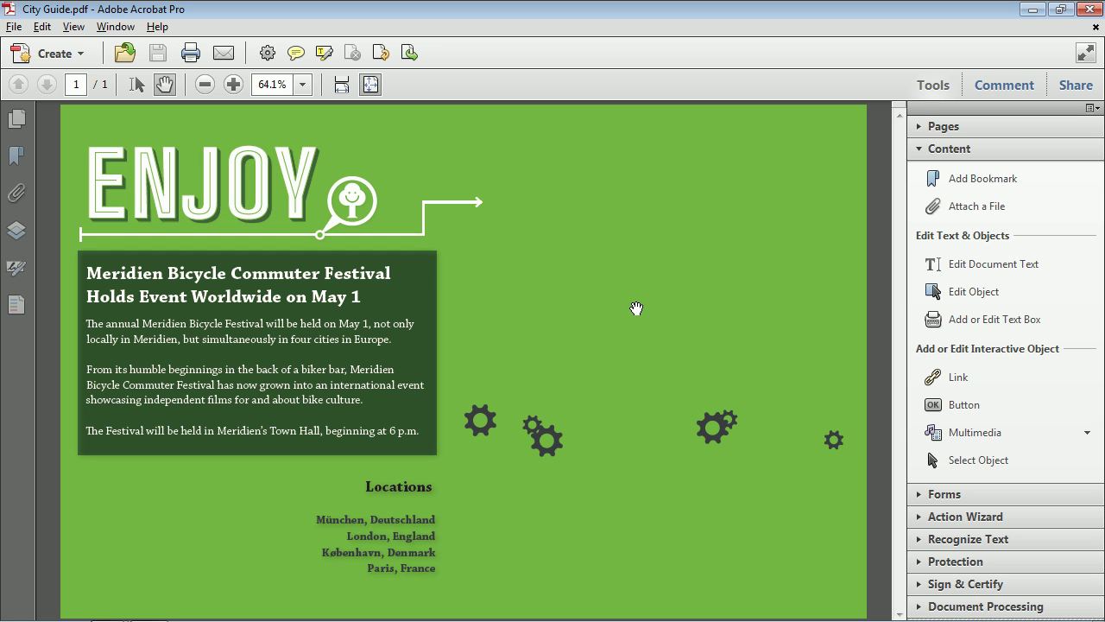
pyautogui.hotkey('alt', 'Tab')
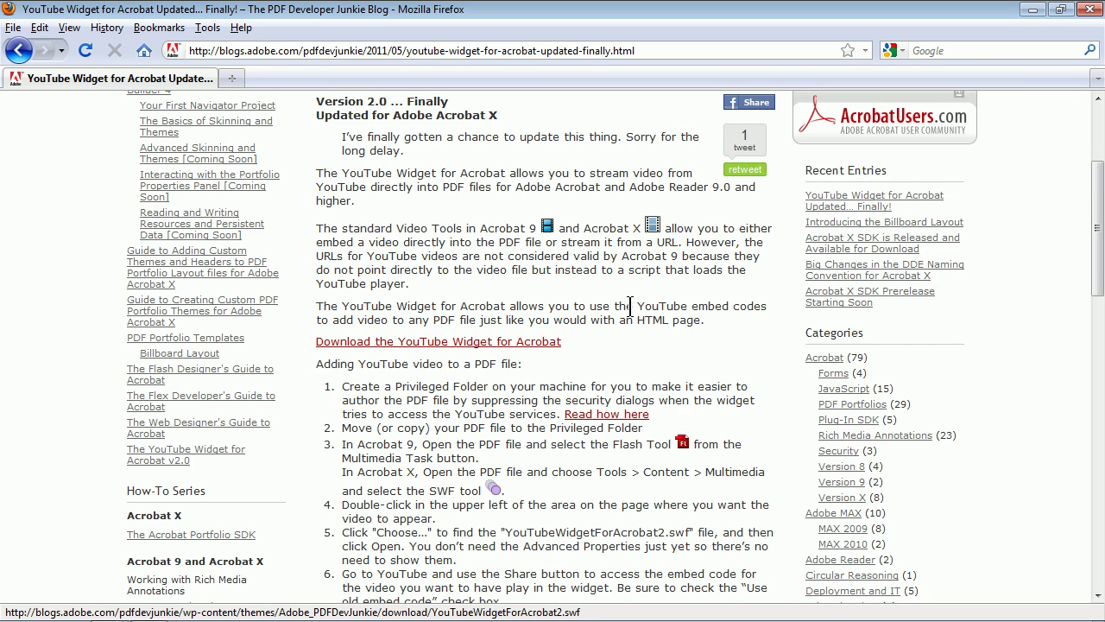
pyautogui.scroll(4, 630, 312)
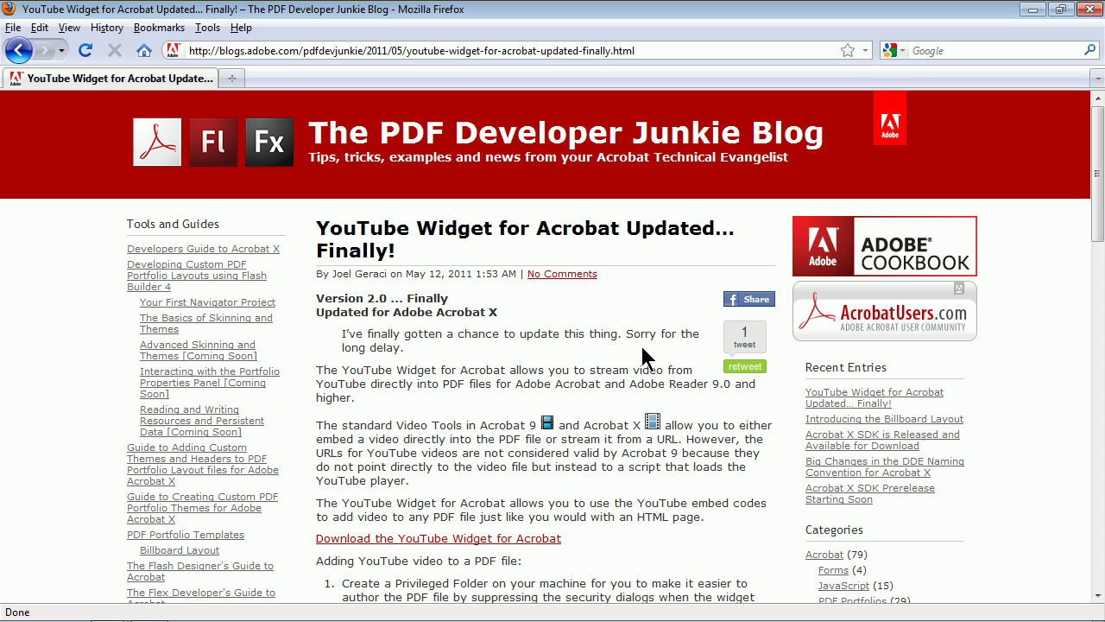
pyautogui.scroll(-4, 646, 358)
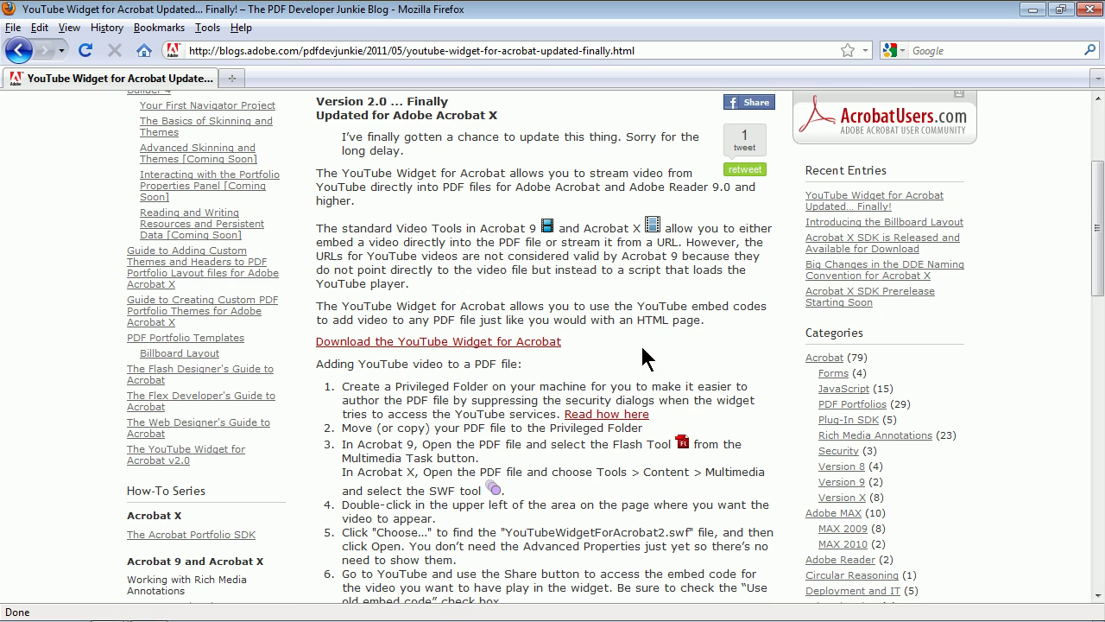
# Start the YouTube Widget download, cancel it, and return to City Guide.pdf.
pyautogui.click(454, 345)
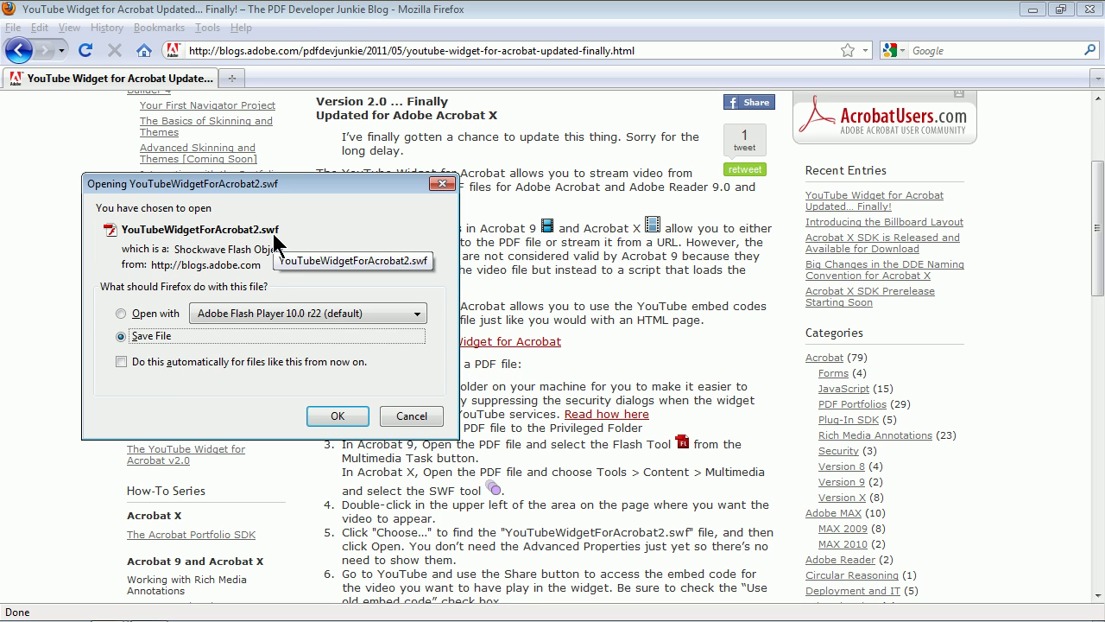
pyautogui.click(393, 417)
pyautogui.hotkey('alt', 'Tab')
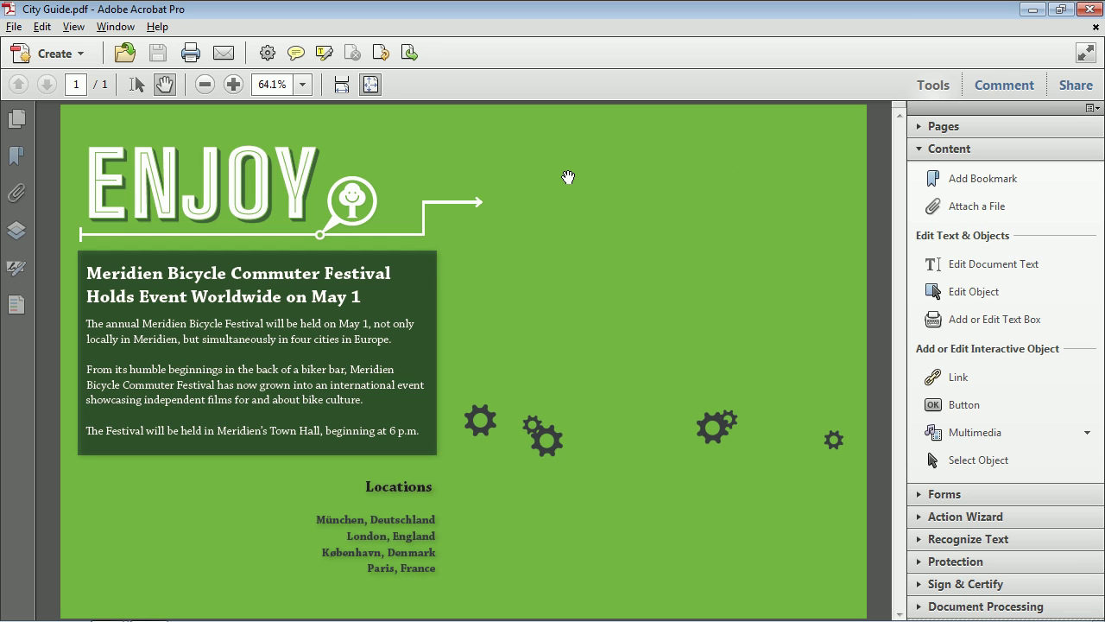
# Draw an SWF area at the page's upper right and choose YouTubeWidgetForAcrobat2.swf as its file.
pyautogui.click(982, 434)
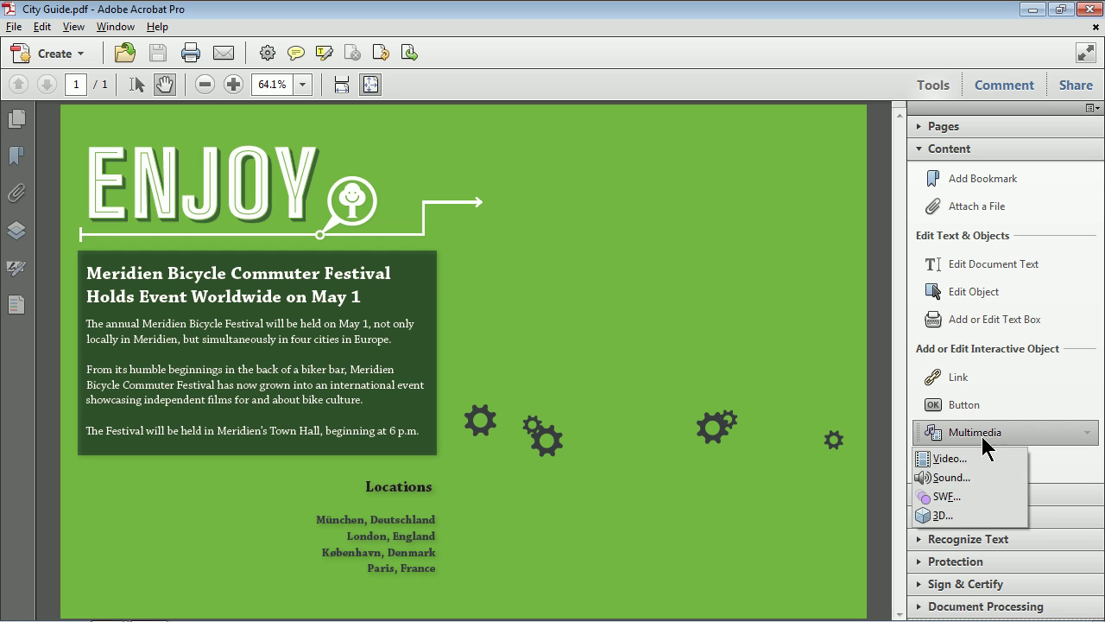
pyautogui.click(946, 497)
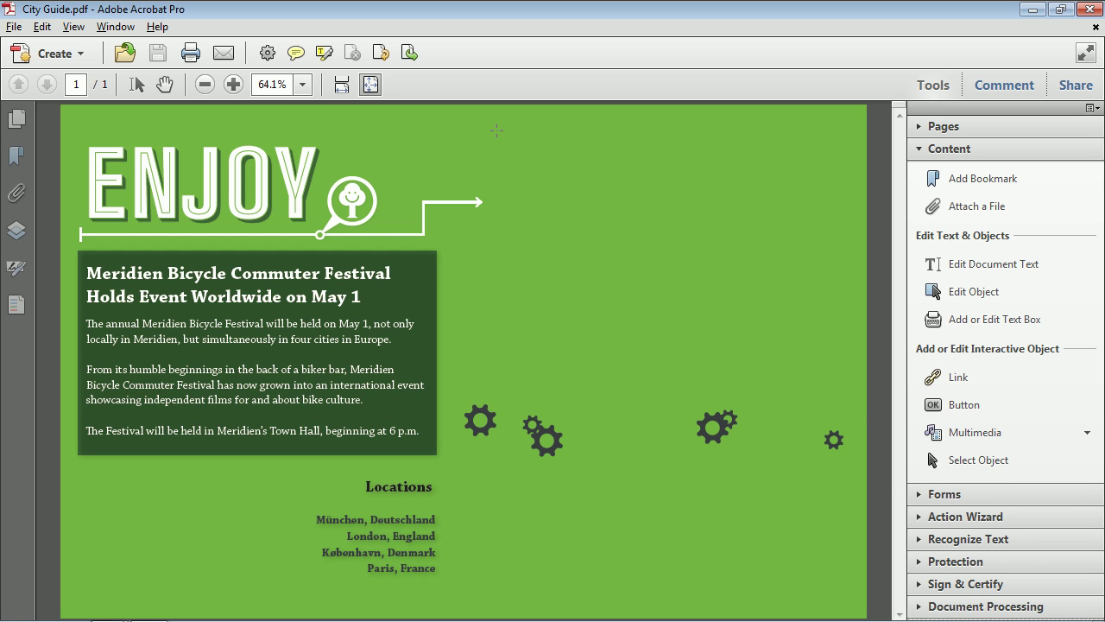
pyautogui.moveTo(499, 130); pyautogui.dragTo(831, 363)
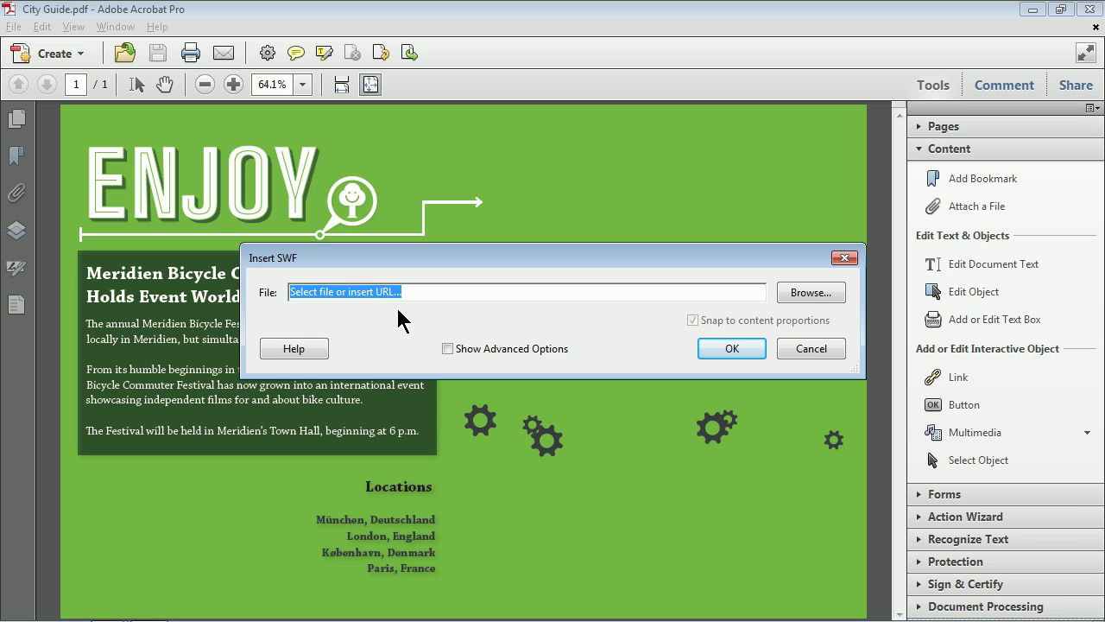
pyautogui.click(827, 297)
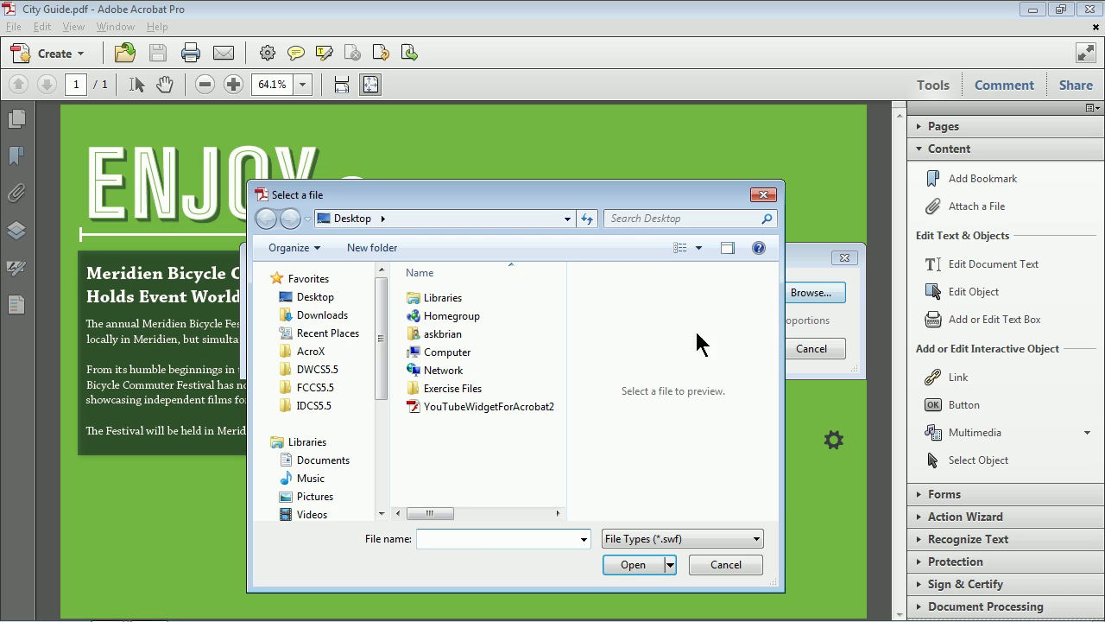
pyautogui.click(440, 406)
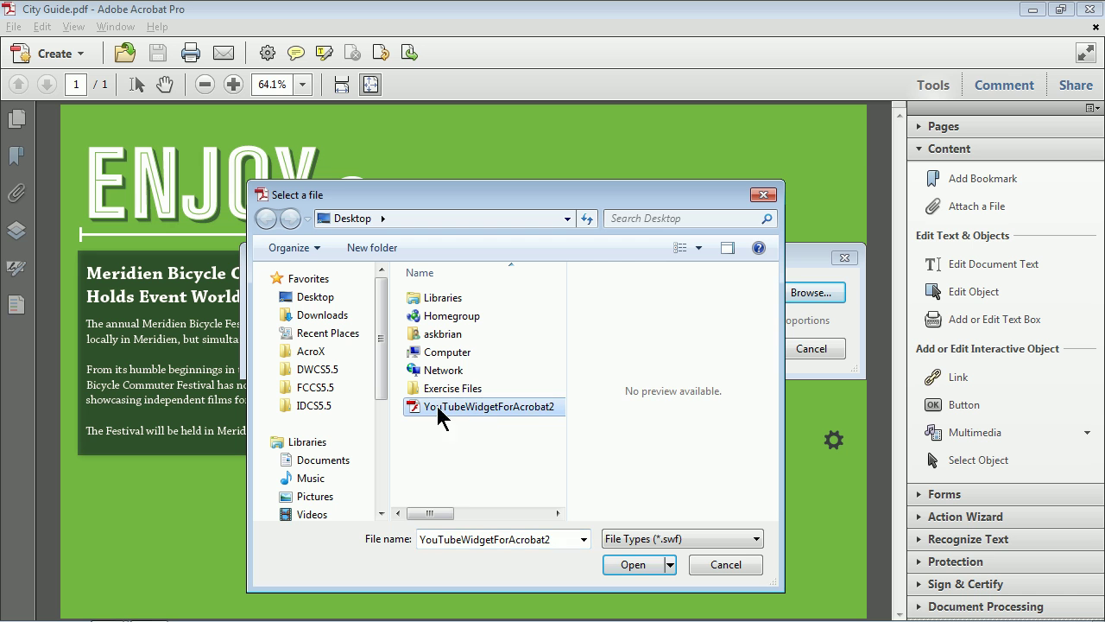
pyautogui.click(654, 568)
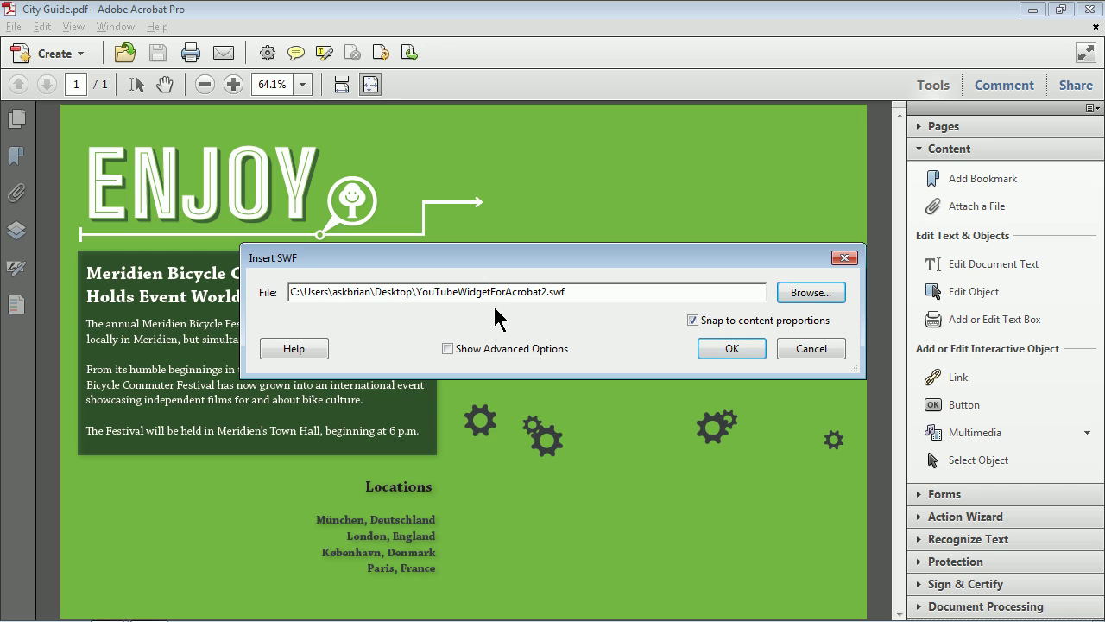
# Confirm the SWF insert and activate the widget placeholder so it prompts for embed code.
pyautogui.click(734, 350)
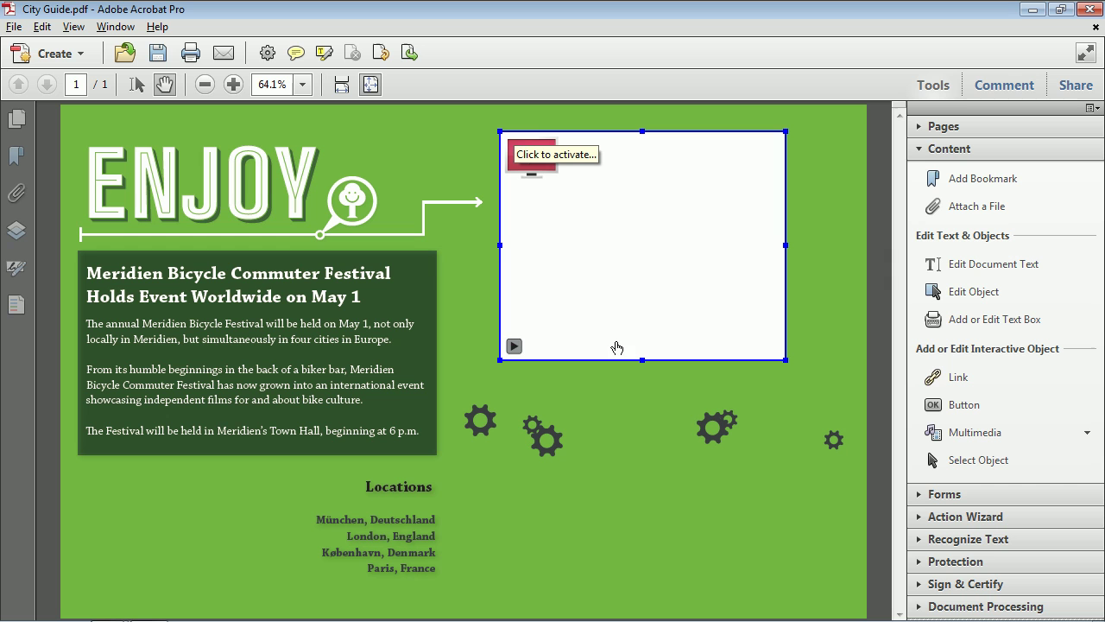
pyautogui.click(543, 190)
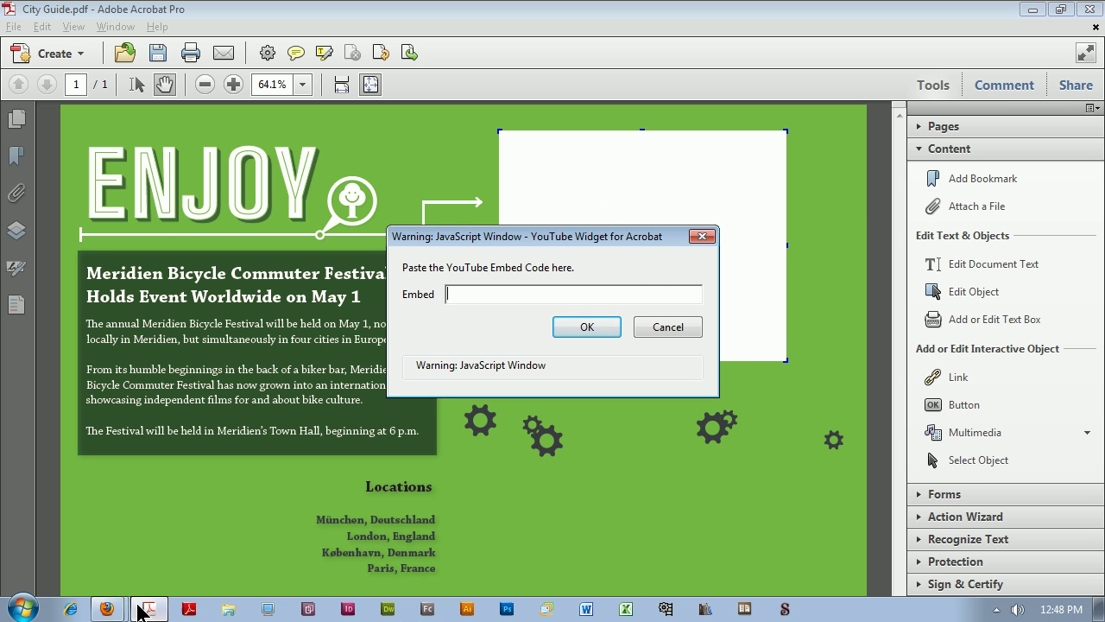
# On the YouTube video page, open Share > Embed and switch to the old embed code.
pyautogui.click(107, 609)
pyautogui.click(121, 544)
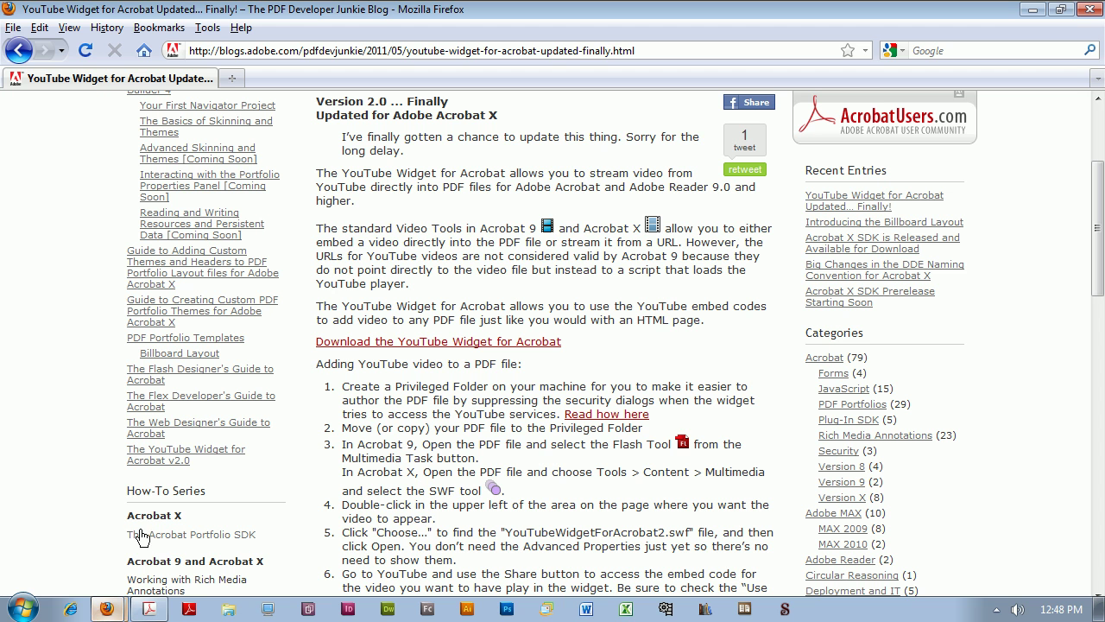
pyautogui.hotkey('alt', 'Tab')
pyautogui.hotkey('alt', 'Tab')
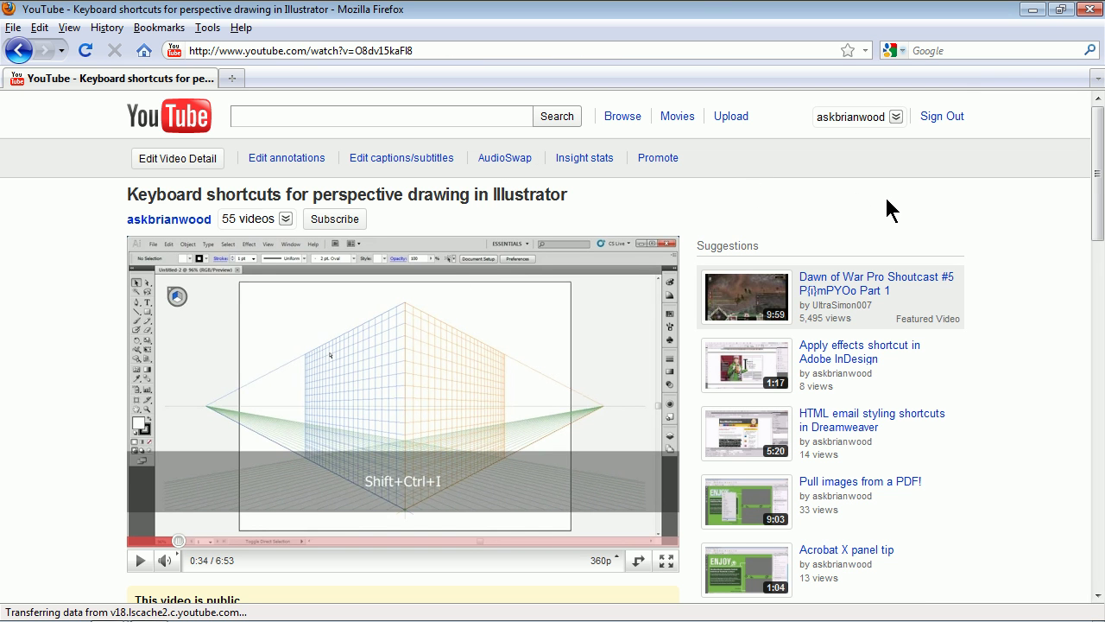
pyautogui.scroll(-6, 872, 204)
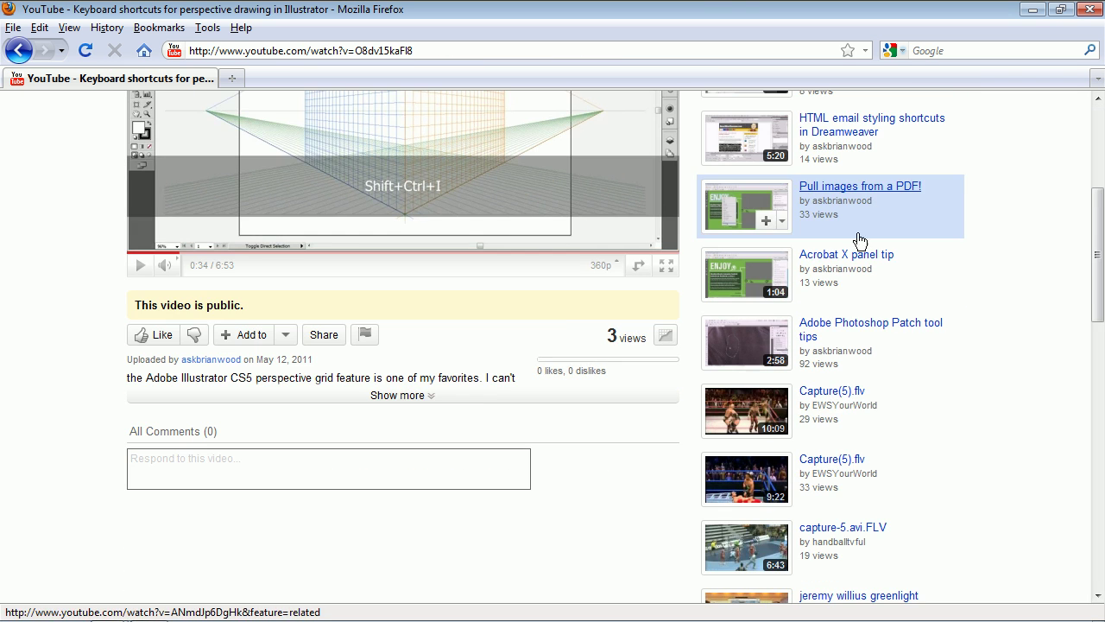
pyautogui.click(324, 335)
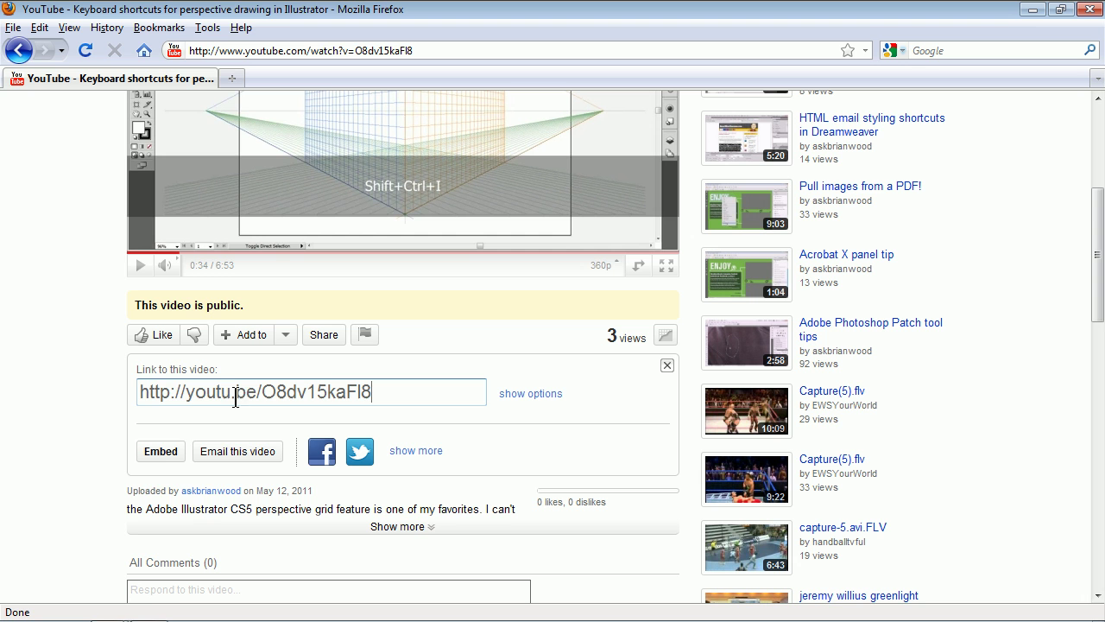
pyautogui.click(157, 462)
pyautogui.scroll(-4, 78, 447)
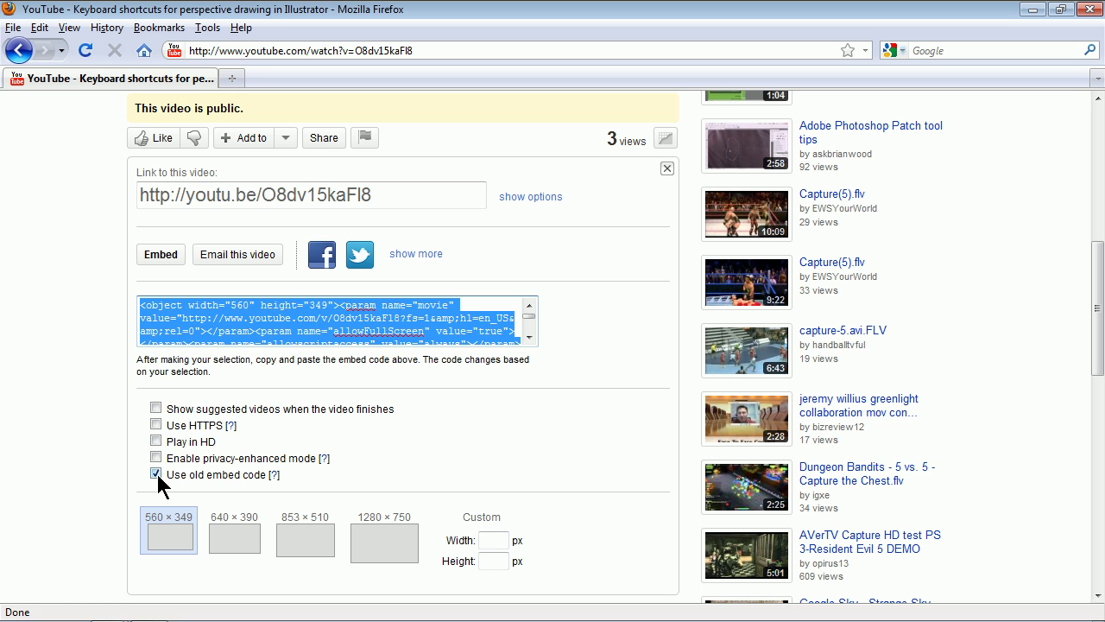
pyautogui.click(193, 479)
pyautogui.hotkey('alt', 'Tab')
pyautogui.hotkey('alt', 'Tab')
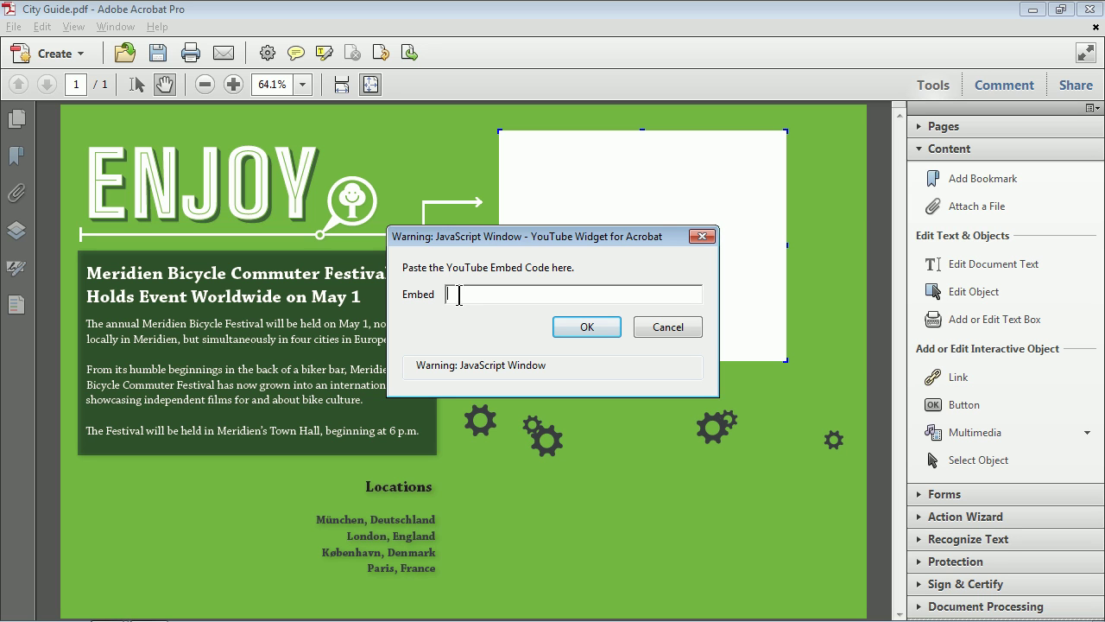
# Paste the YouTube embed code into the widget prompt and confirm it to load the video.
pyautogui.hotkey('ctrl', 'v')
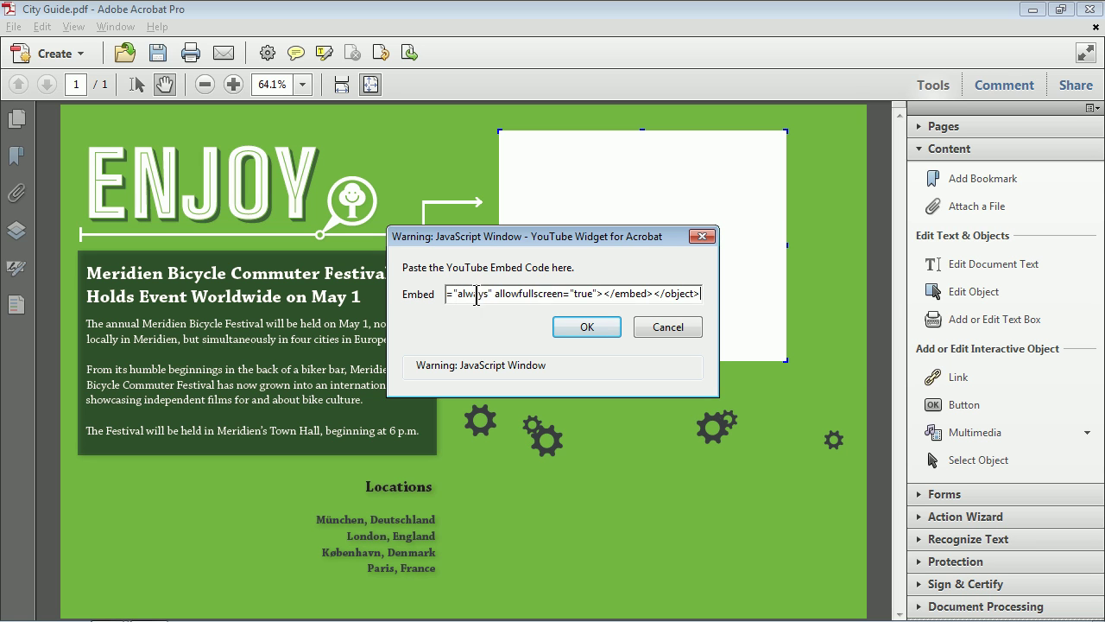
pyautogui.moveTo(562, 294); pyautogui.dragTo(483, 303)
pyautogui.click(481, 294)
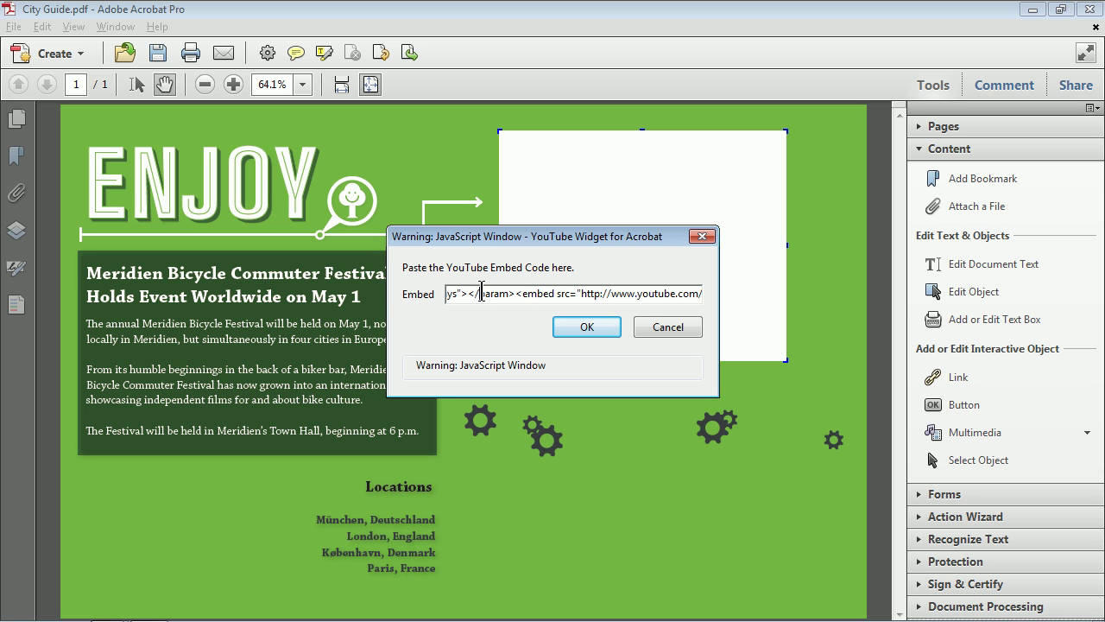
pyautogui.click(587, 327)
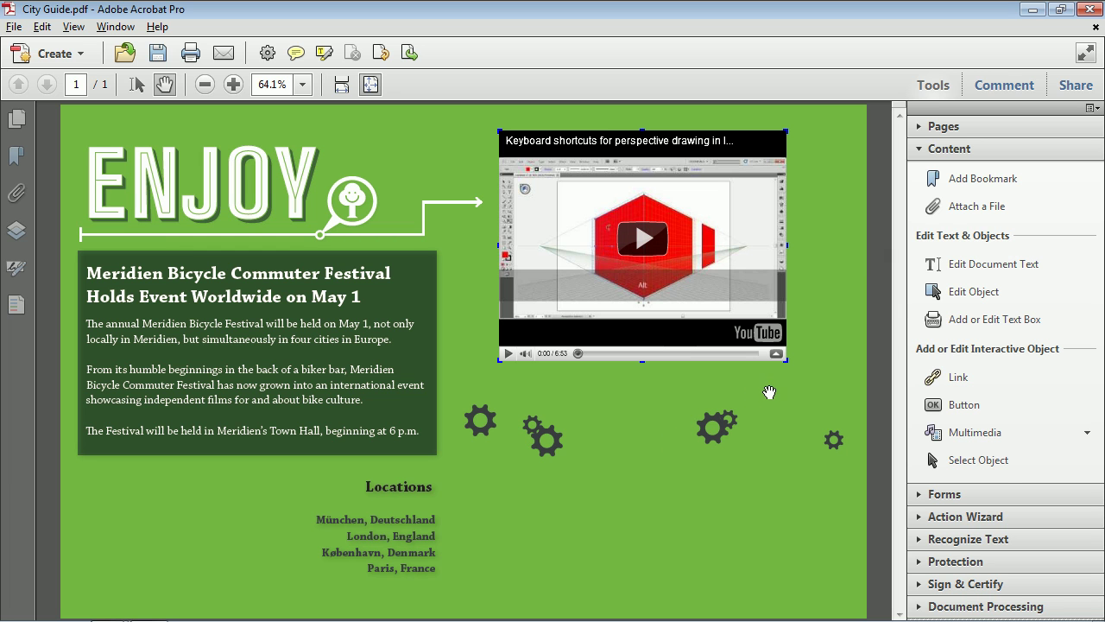
# Select the embedded video with the Select Object tool and enlarge it toward the lower right.
pyautogui.click(942, 458)
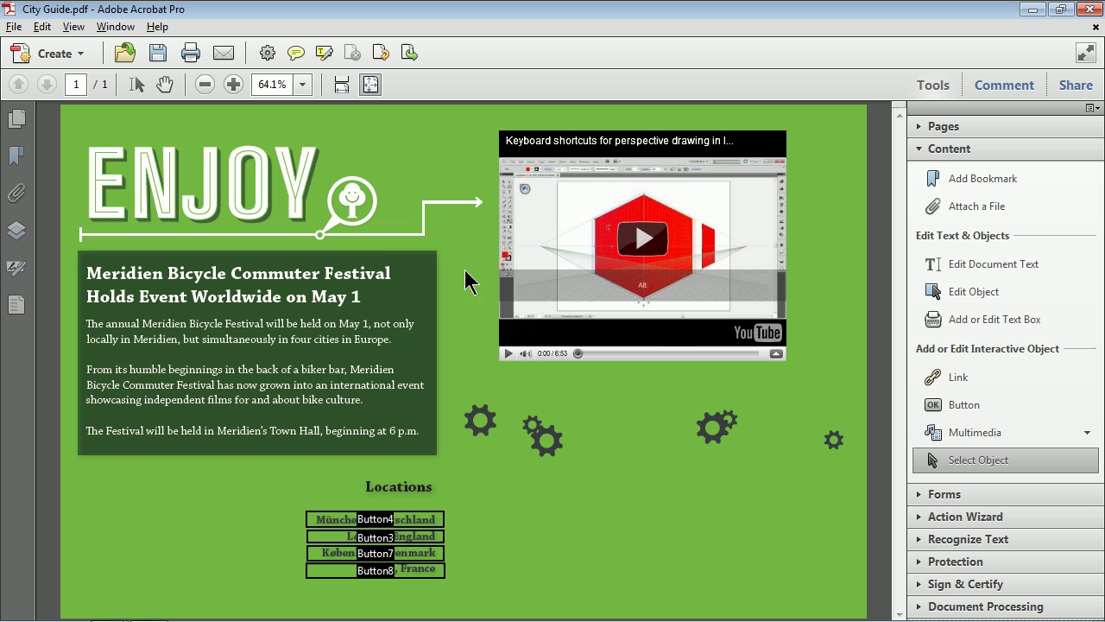
pyautogui.click(545, 227)
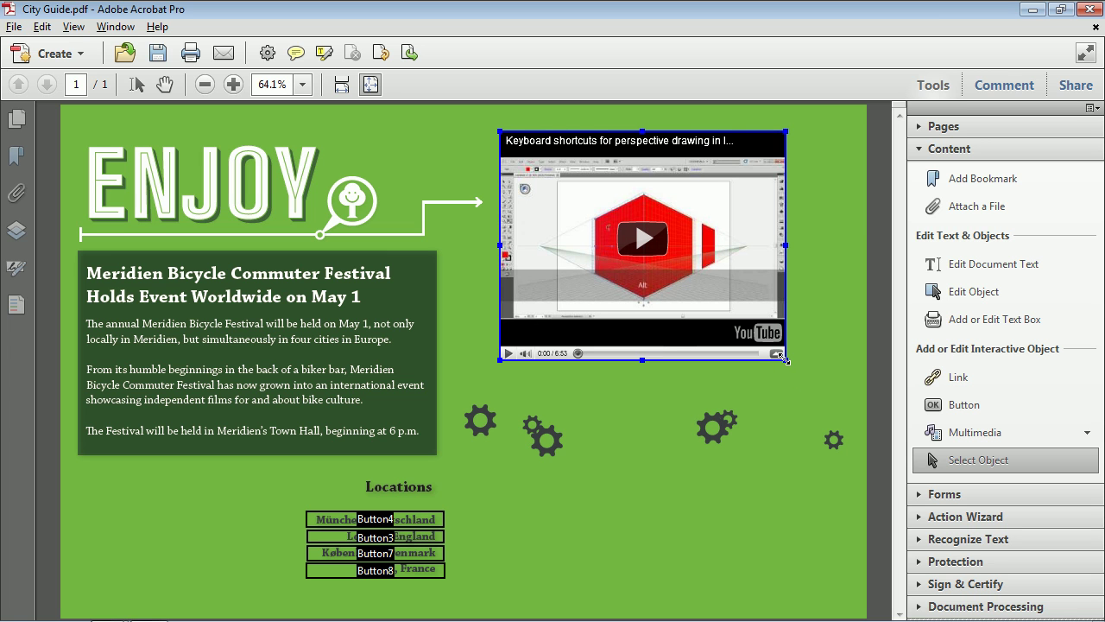
pyautogui.moveTo(784, 359); pyautogui.dragTo(834, 416)
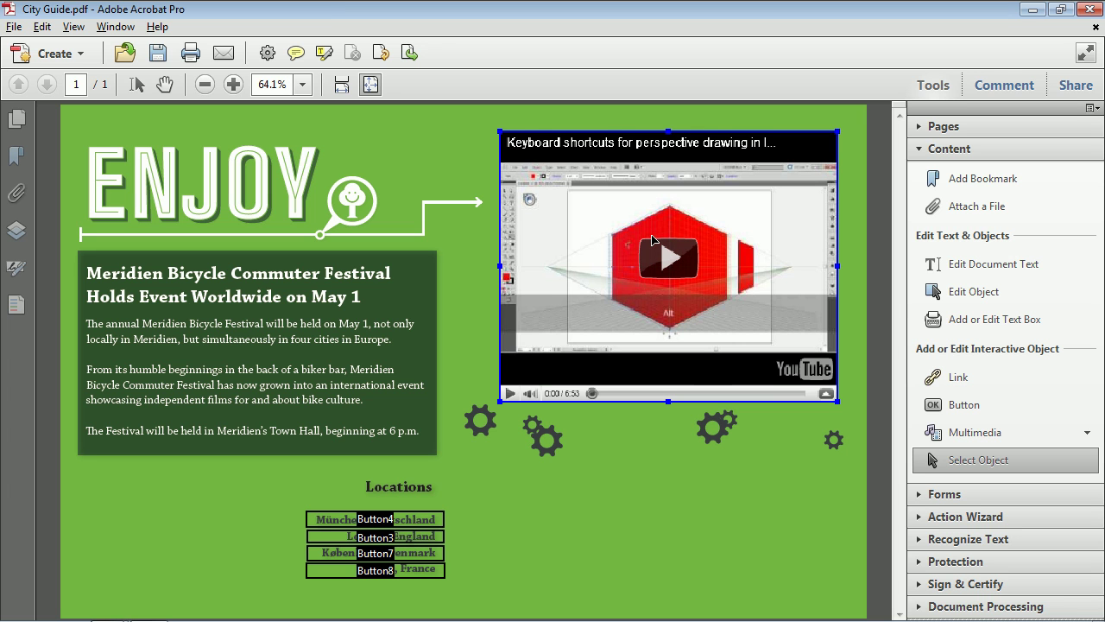
# In Edit SWF, start the video when clicked and disable it when the page is not visible.
pyautogui.doubleClick(580, 241)
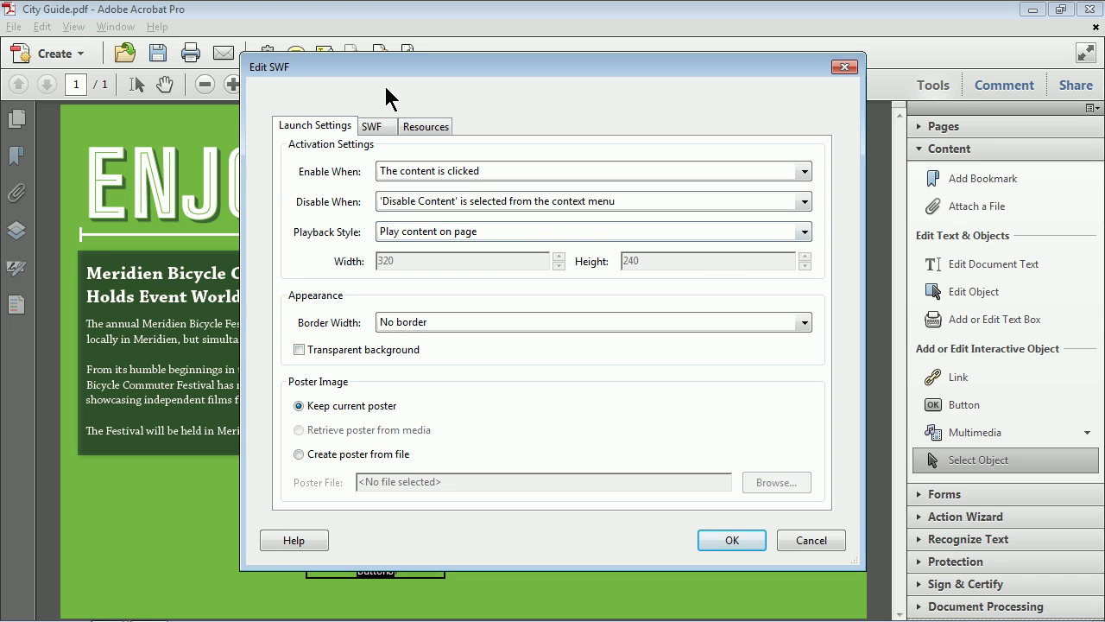
pyautogui.click(487, 176)
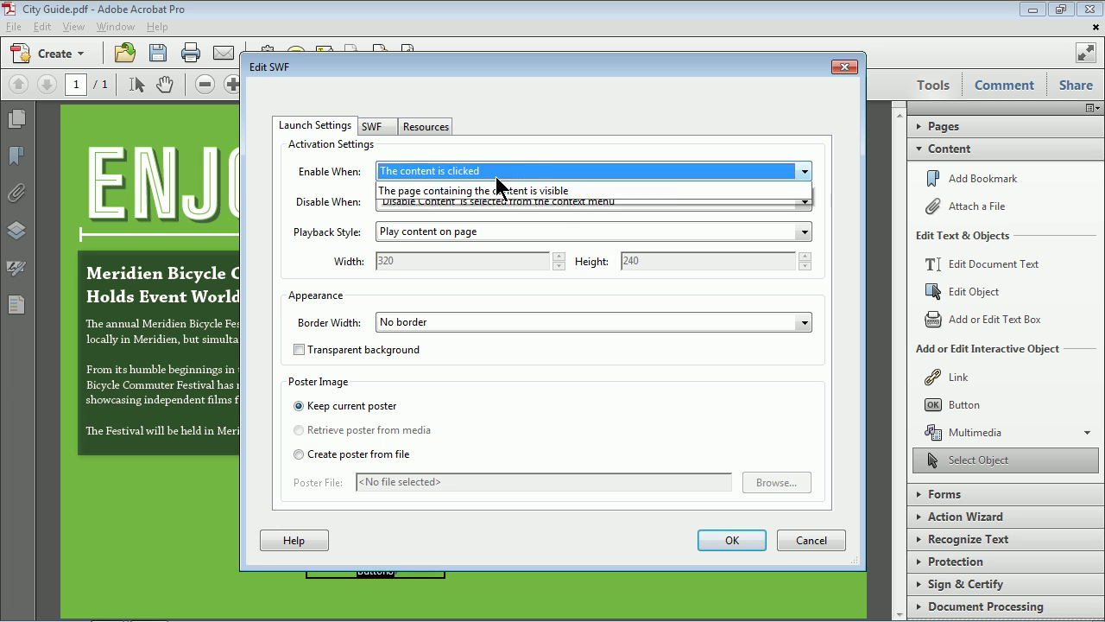
pyautogui.click(468, 186)
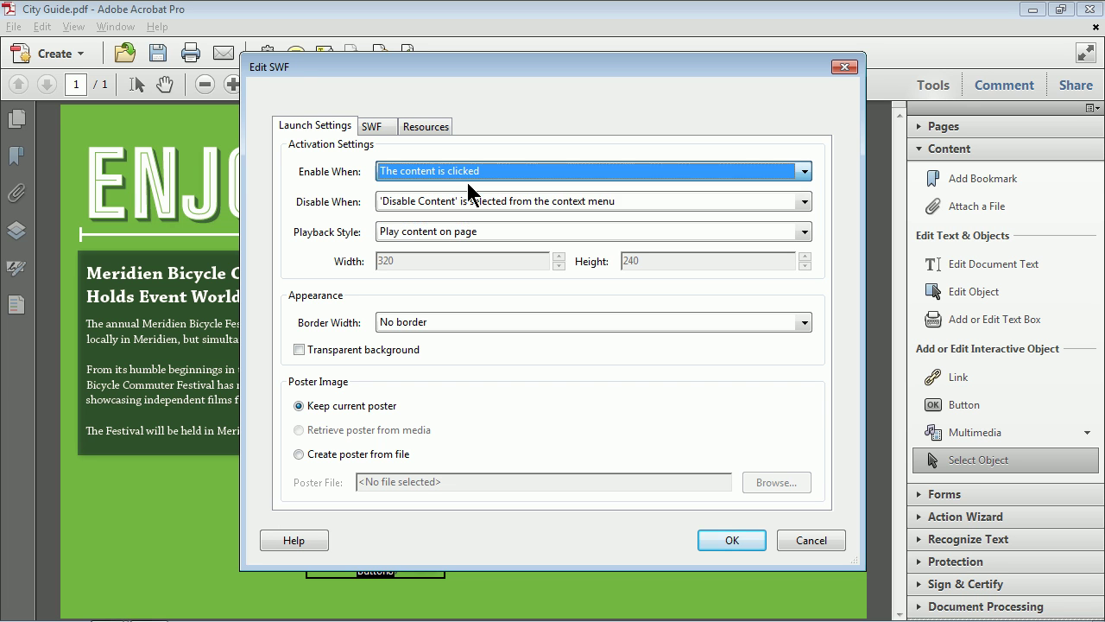
pyautogui.click(507, 203)
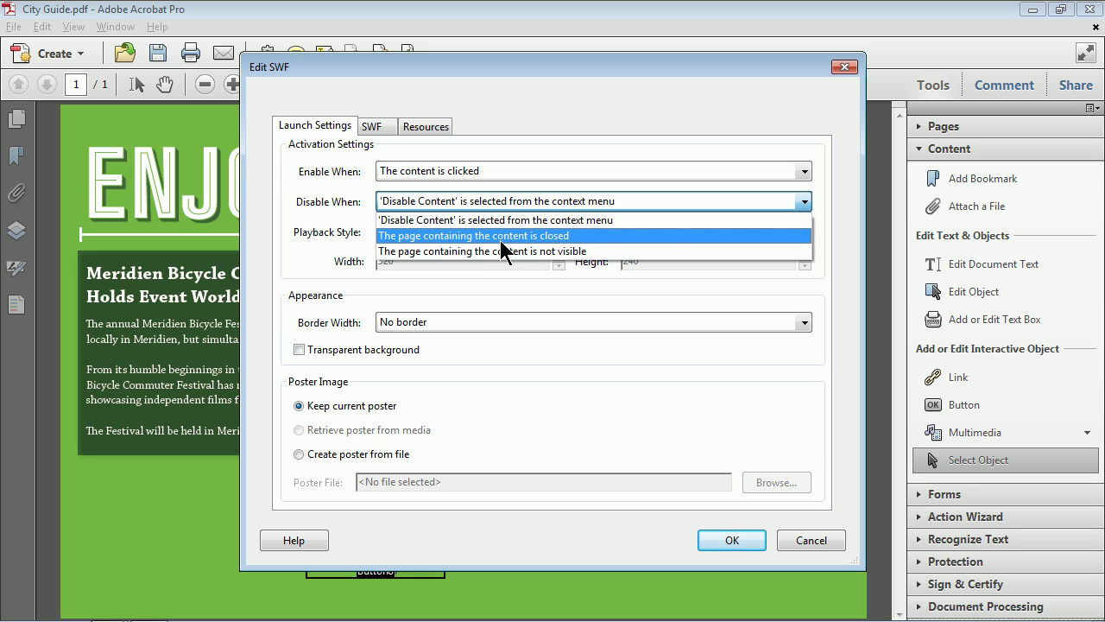
pyautogui.click(524, 250)
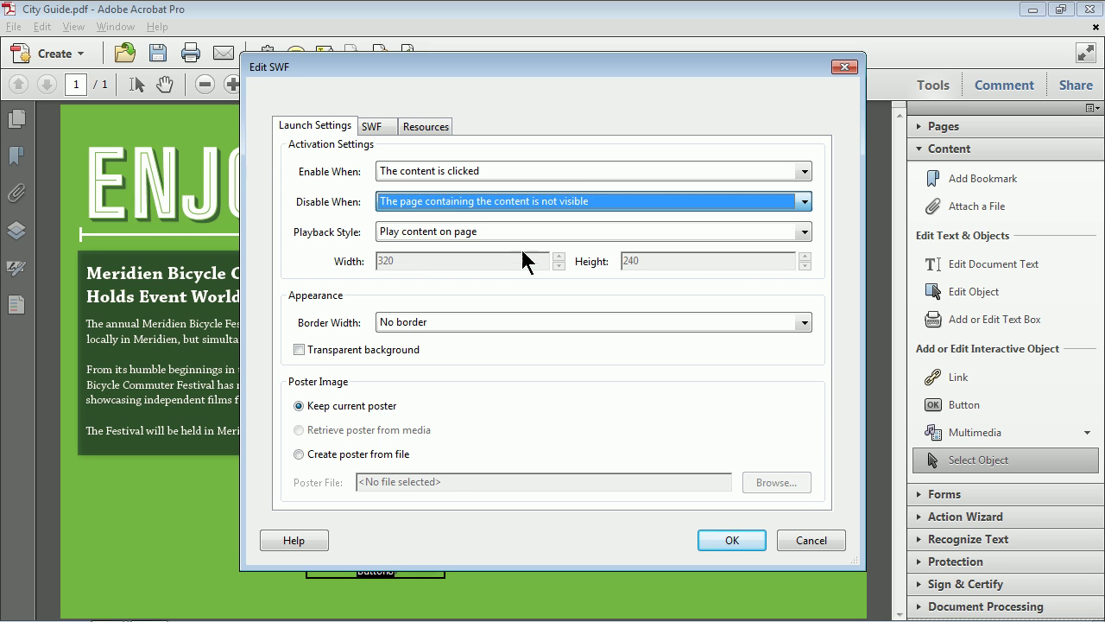
pyautogui.click(438, 233)
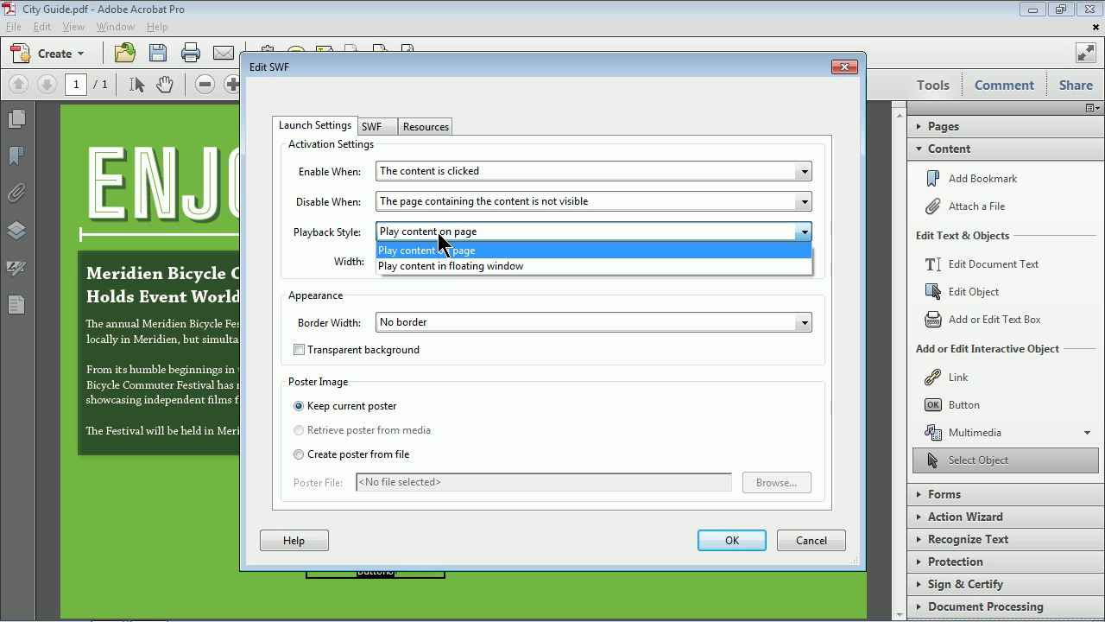
# Play the video in a floating window sized 800 by 600.
pyautogui.click(489, 266)
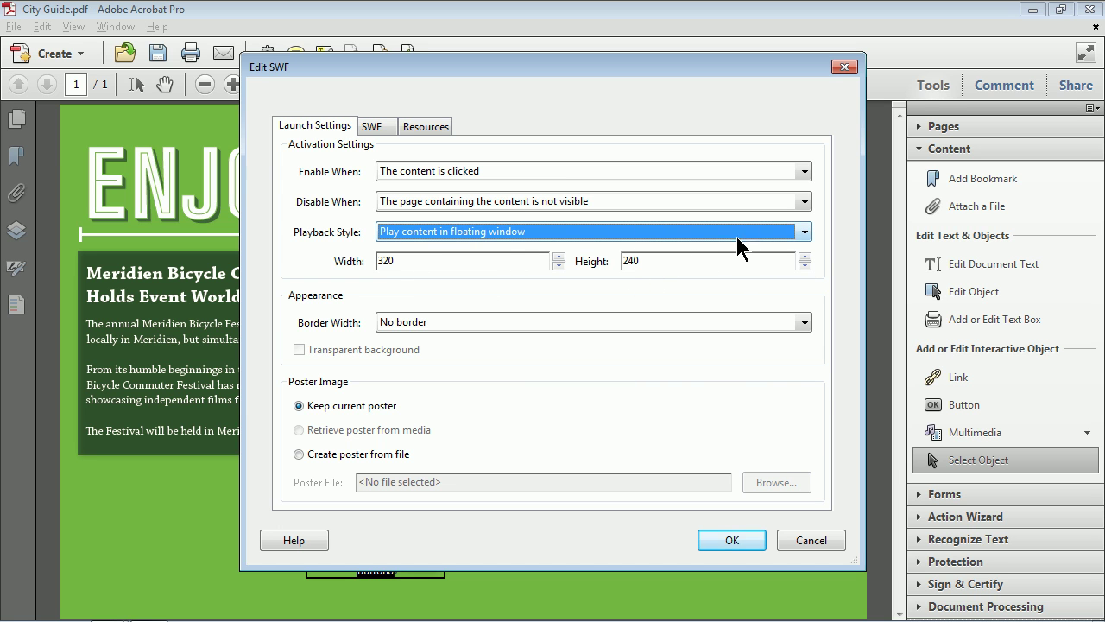
pyautogui.press('Tab')
pyautogui.write('800')
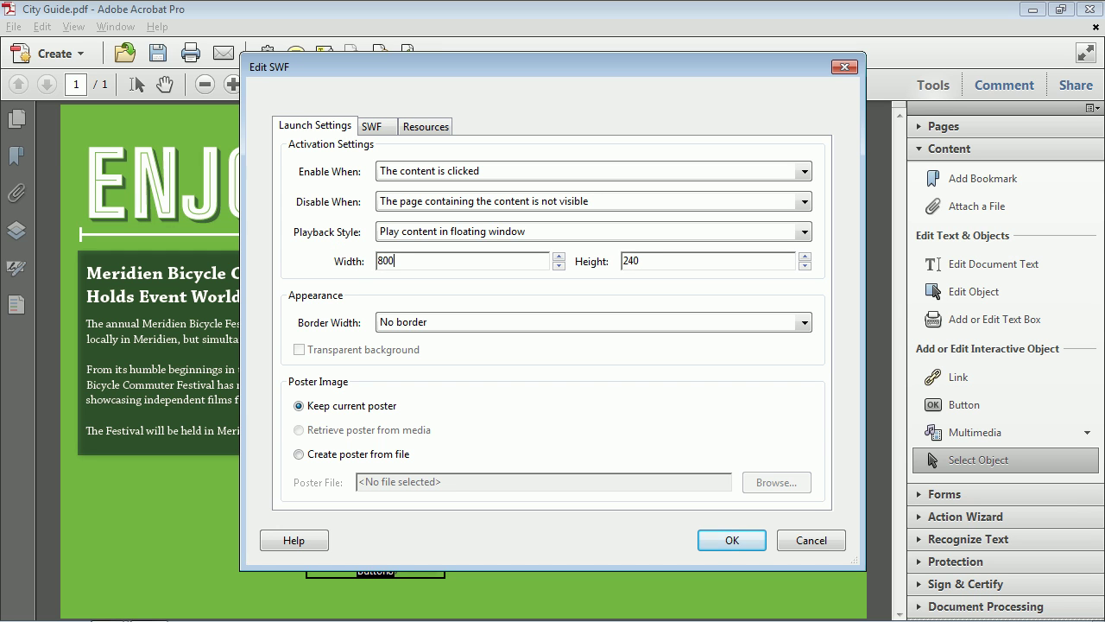
pyautogui.press('Tab')
pyautogui.write('600')
# Give the video a Thin border and check the result on the page.
pyautogui.click(803, 322)
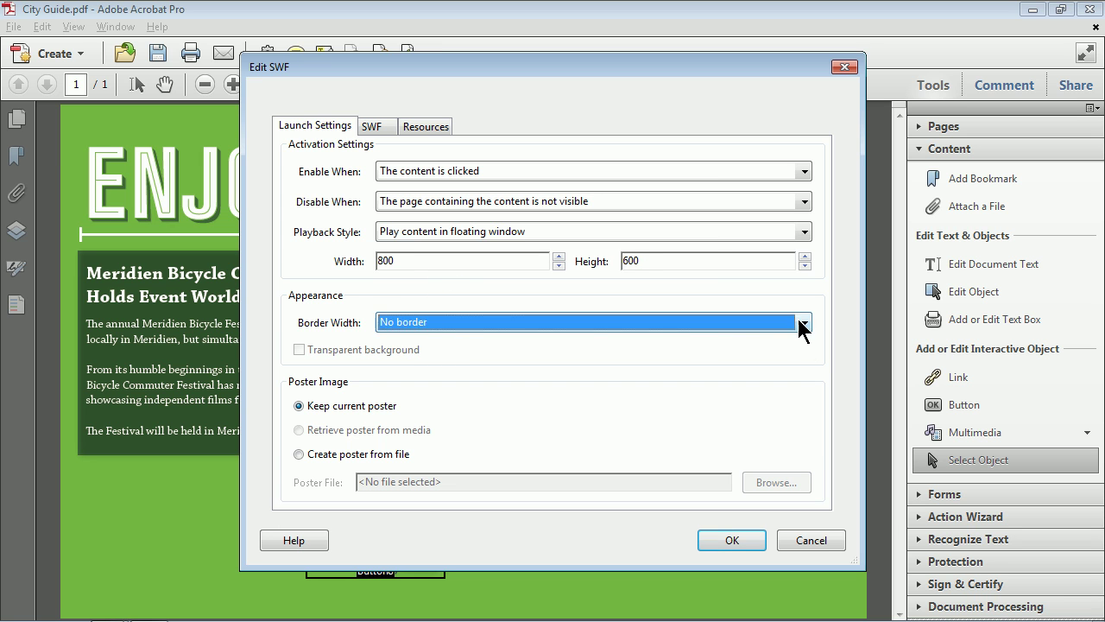
pyautogui.click(487, 355)
pyautogui.moveTo(349, 80); pyautogui.dragTo(826, 114)
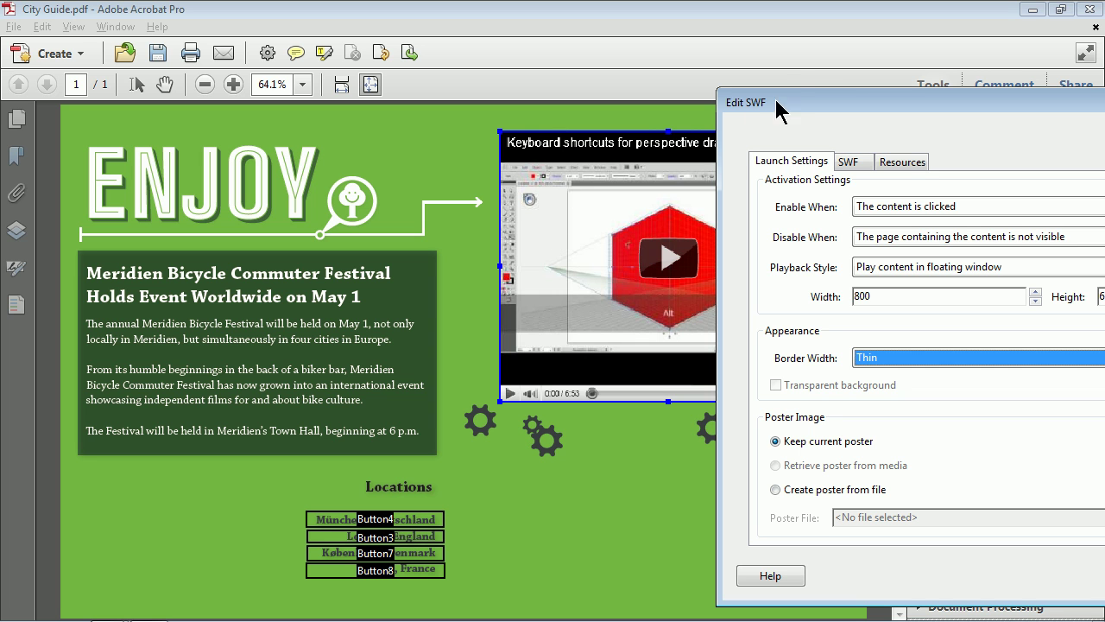
pyautogui.moveTo(794, 102); pyautogui.dragTo(372, 50)
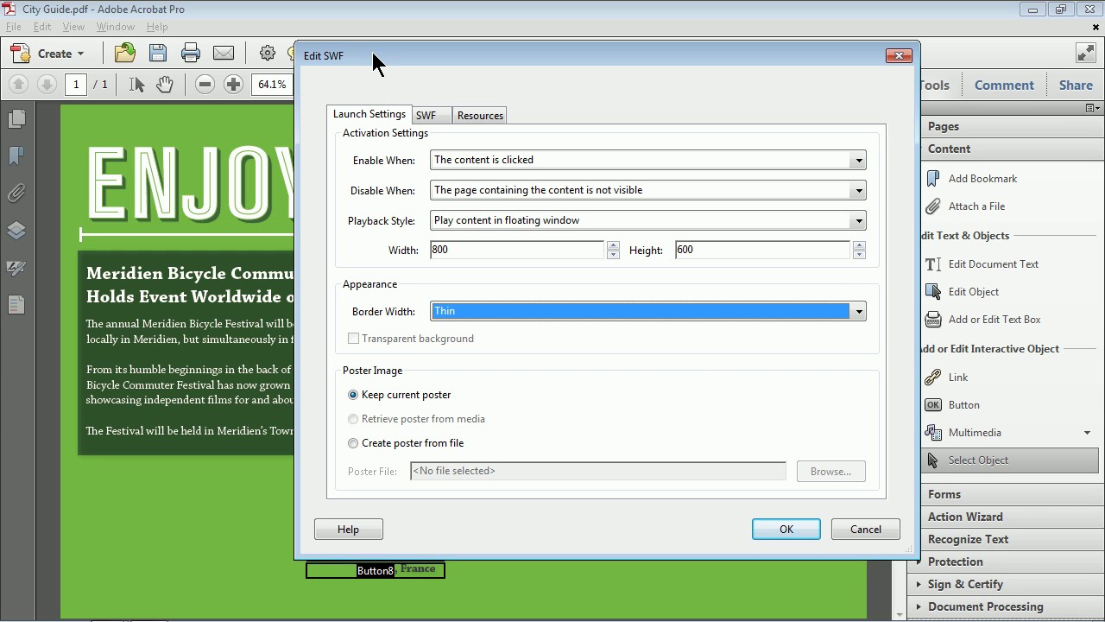
# Create the video poster from play.jpg on the Desktop and apply the SWF settings.
pyautogui.click(354, 444)
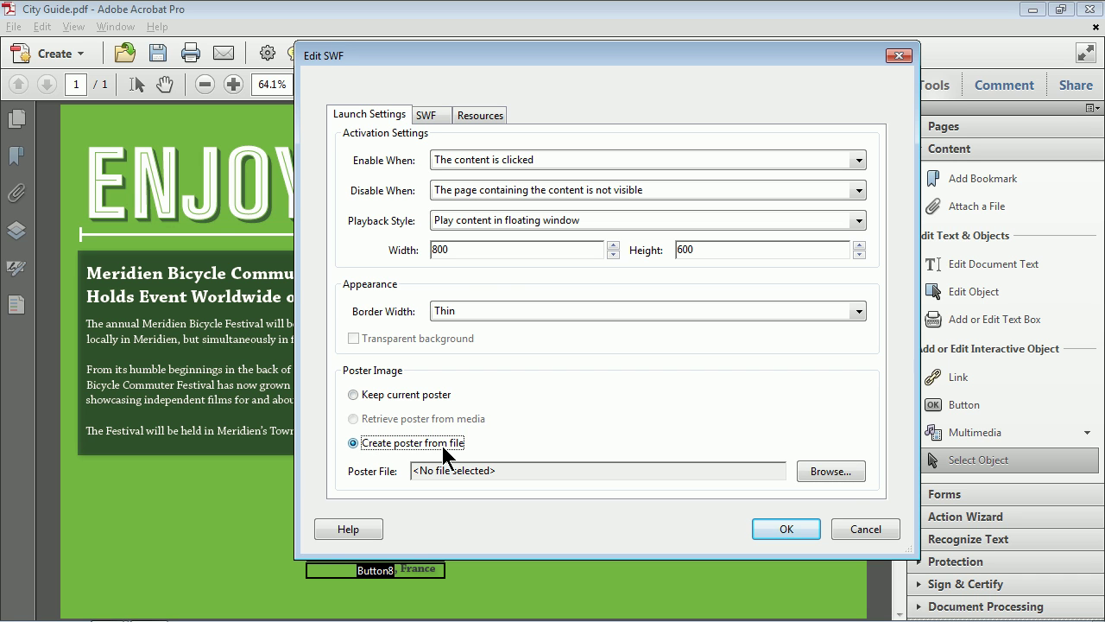
pyautogui.click(831, 472)
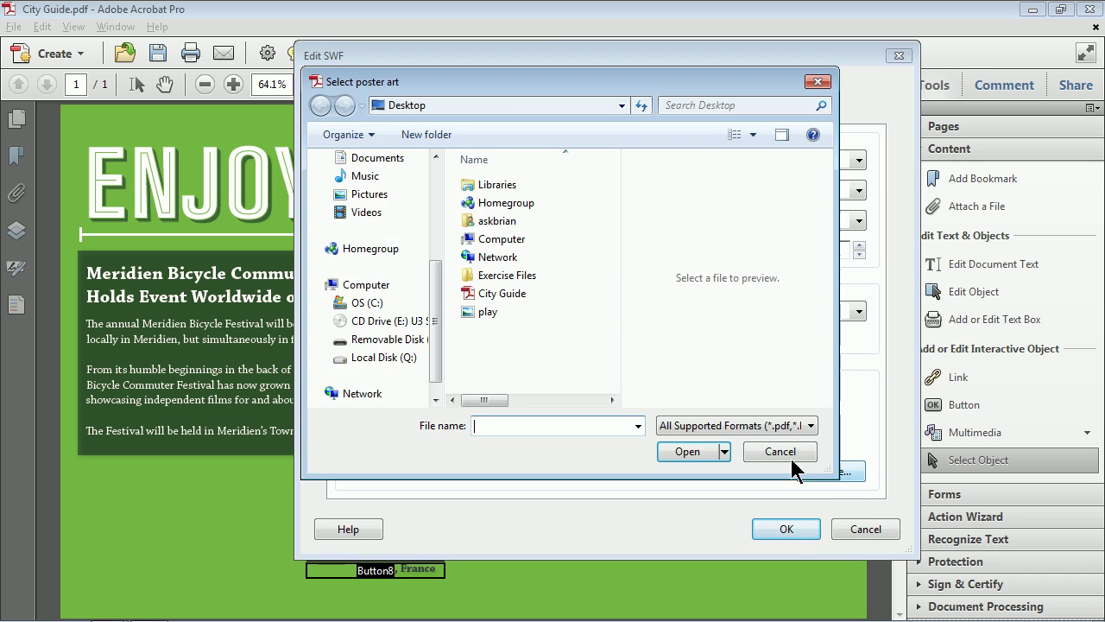
pyautogui.click(483, 312)
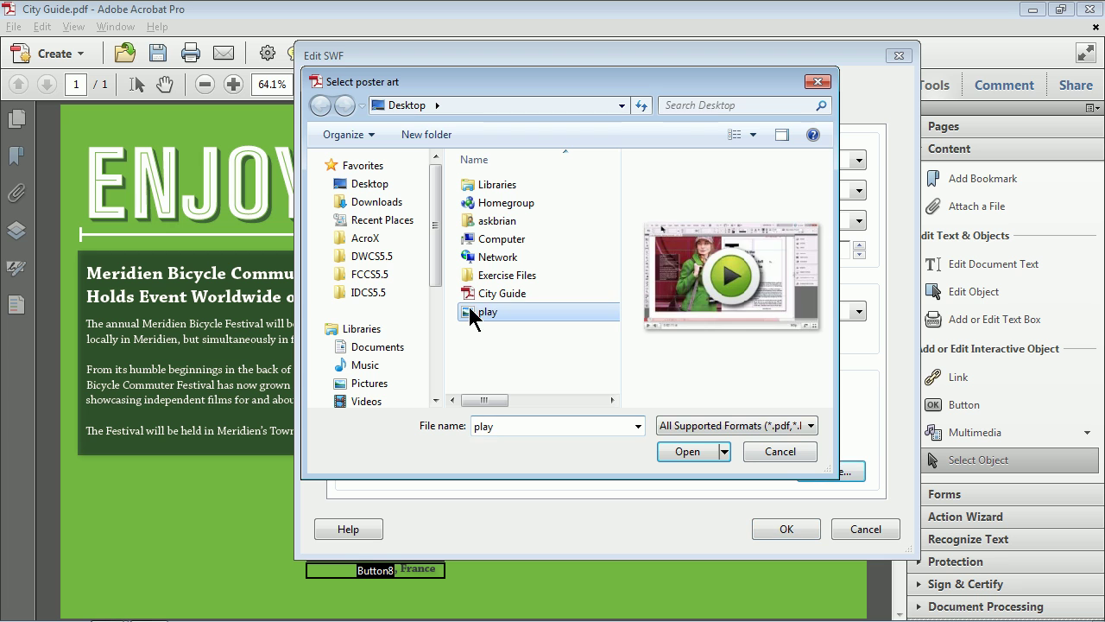
pyautogui.click(678, 449)
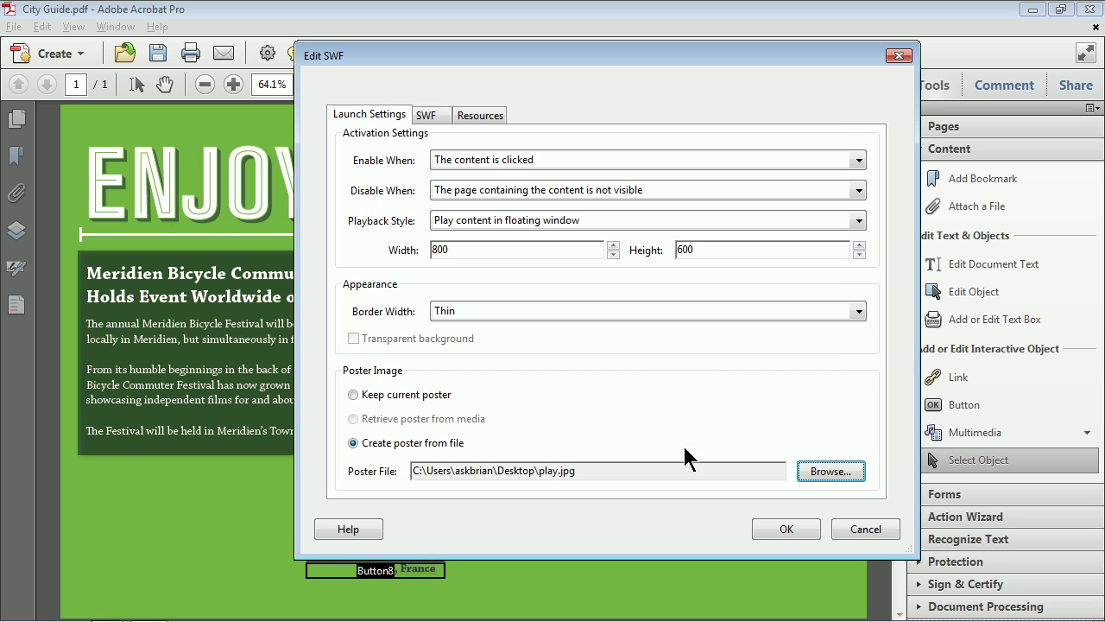
pyautogui.click(785, 530)
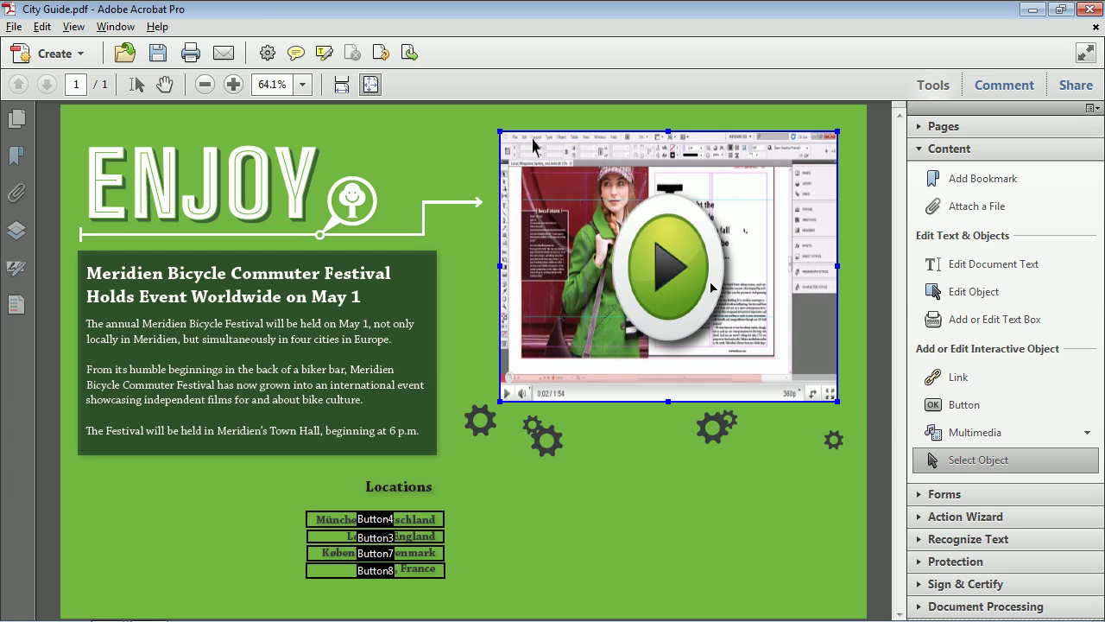
# Save the guide, then save a PDF copy named City Guide_done.
pyautogui.click(15, 28)
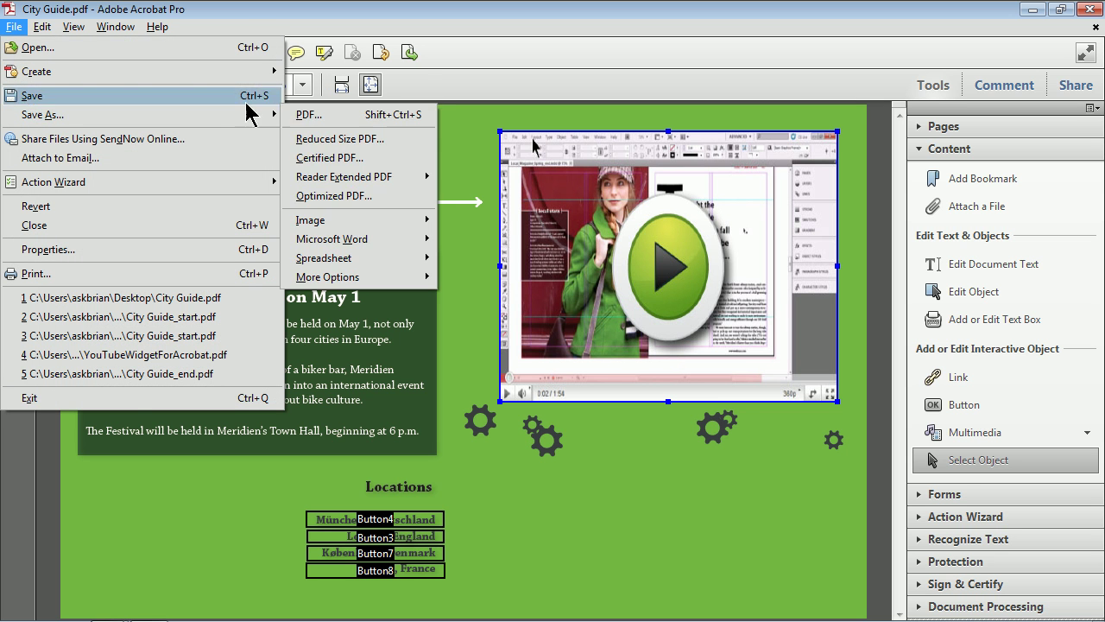
pyautogui.click(247, 103)
pyautogui.click(15, 27)
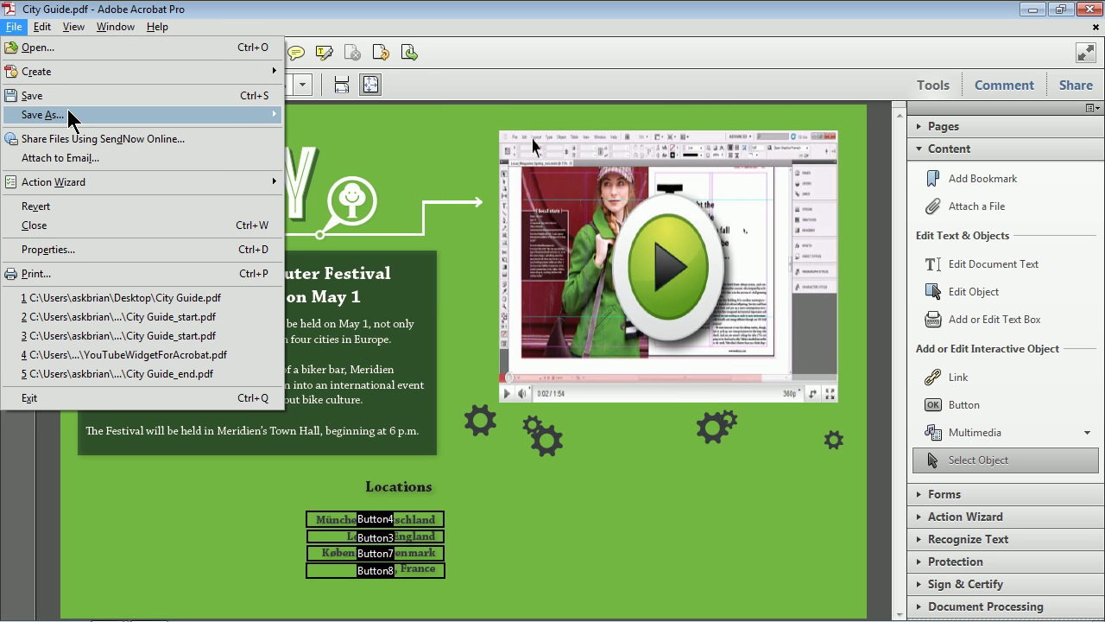
pyautogui.click(346, 113)
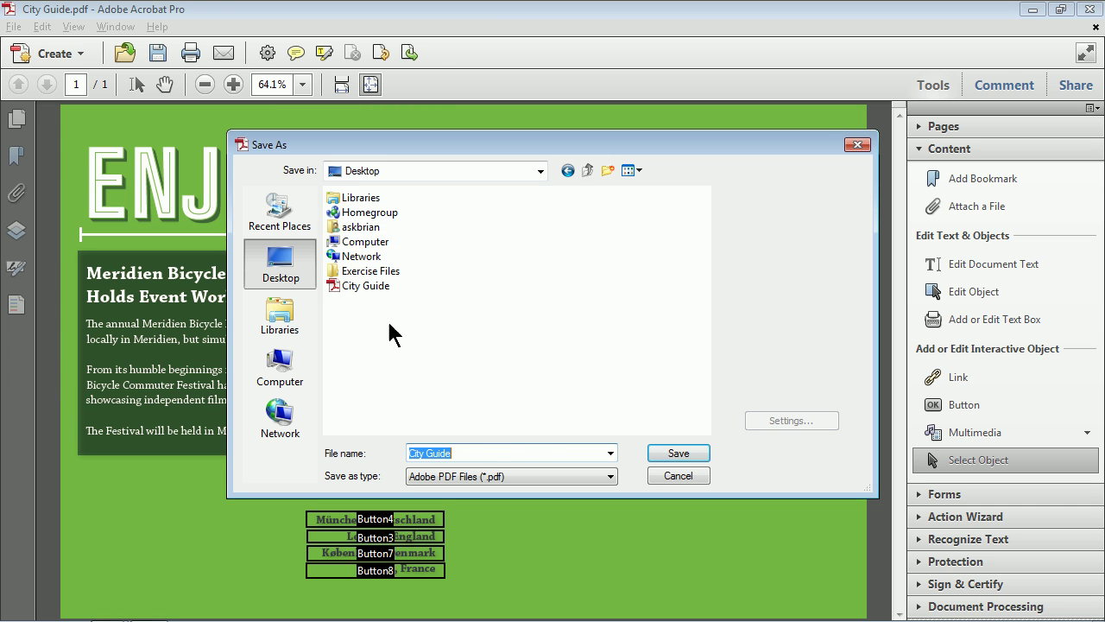
pyautogui.click(485, 453)
pyautogui.write('_done')
pyautogui.press('Return')
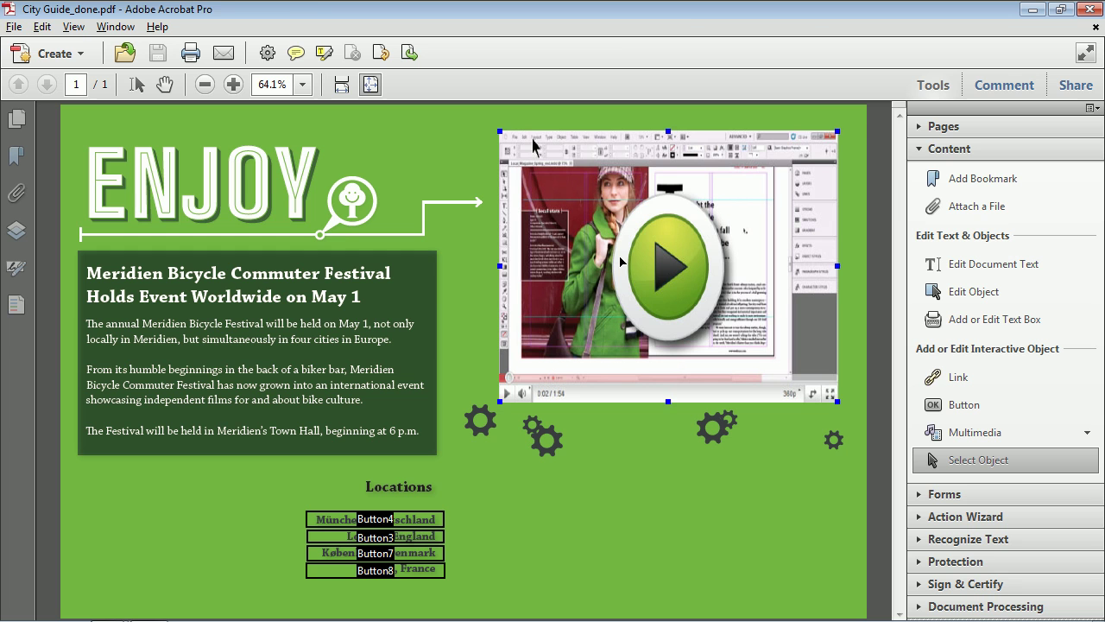
# Close Acrobat, minimize both Firefox windows, and launch Adobe Reader from the taskbar.
pyautogui.click(1089, 9)
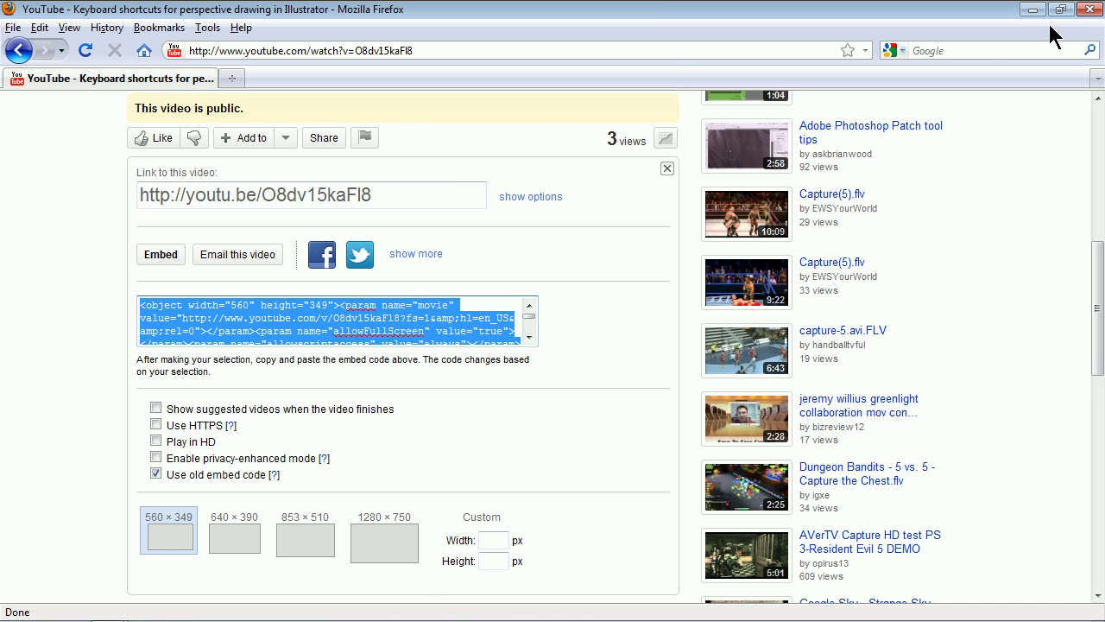
pyautogui.click(1033, 9)
pyautogui.click(1033, 10)
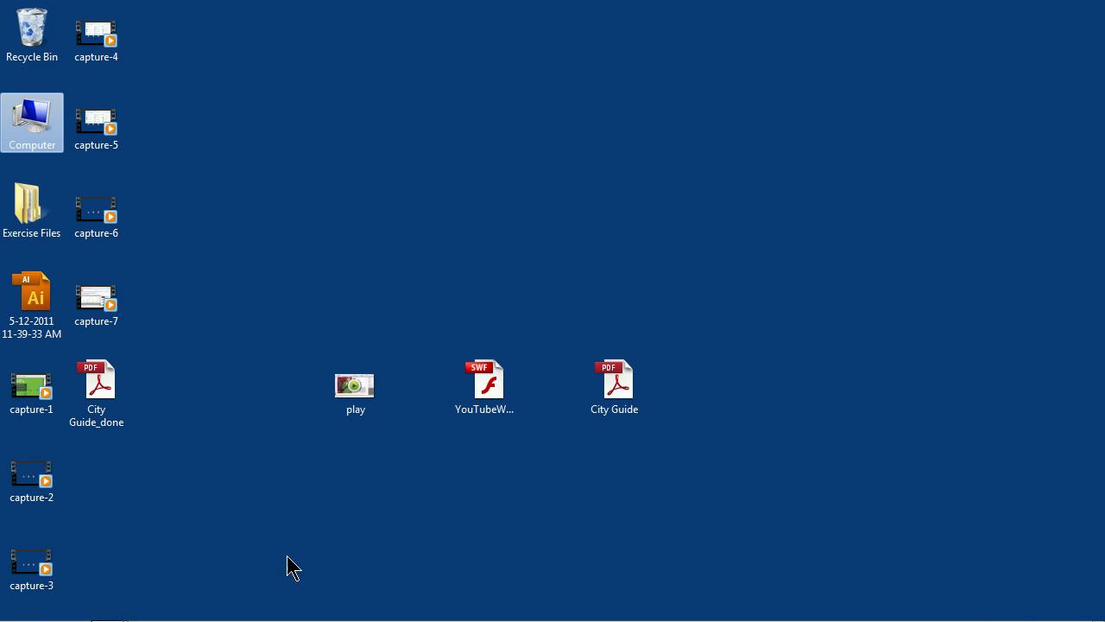
pyautogui.click(188, 610)
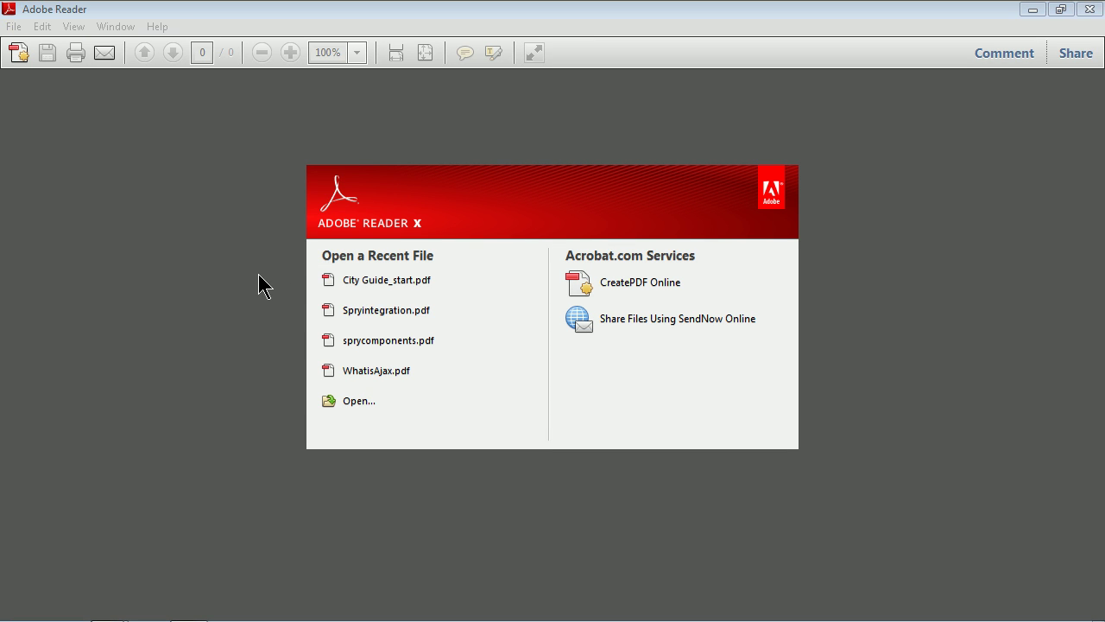
# Open City Guide_done.pdf from the Desktop in Adobe Reader.
pyautogui.hotkey('ctrl', 'o')
pyautogui.click(223, 281)
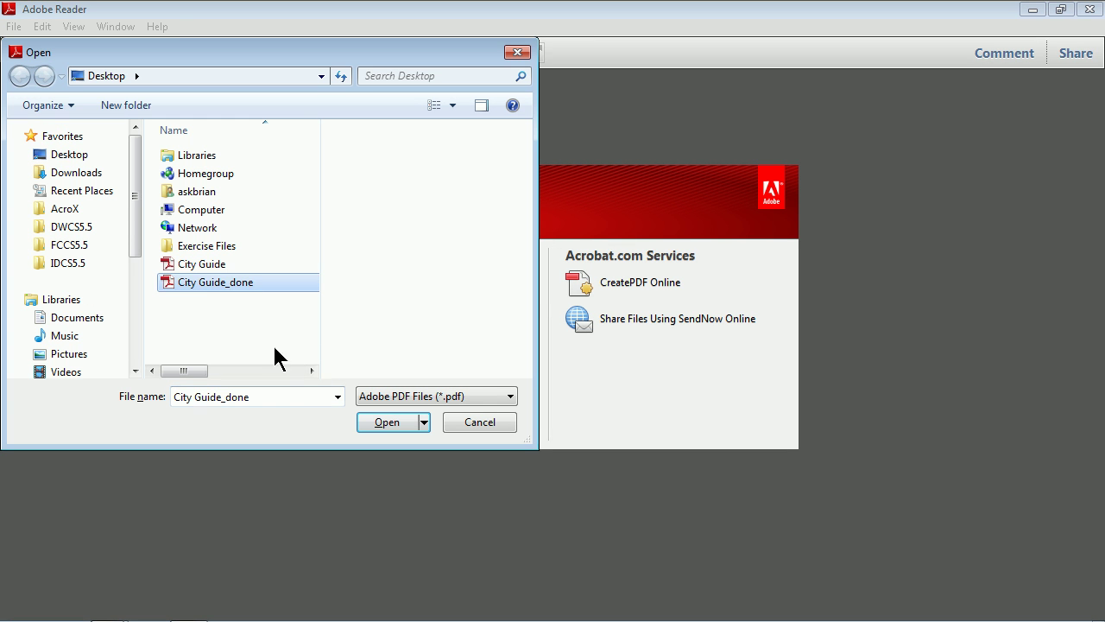
pyautogui.click(386, 422)
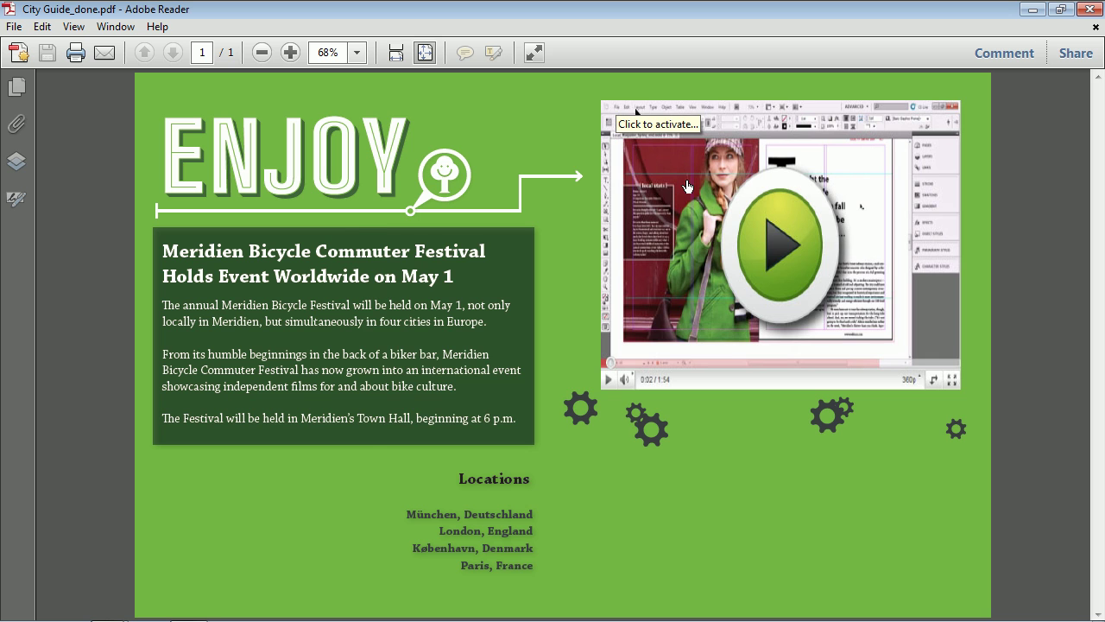
# Activate the green play poster so the YouTube player loads at 0:00 in a floating window.
pyautogui.click(688, 186)
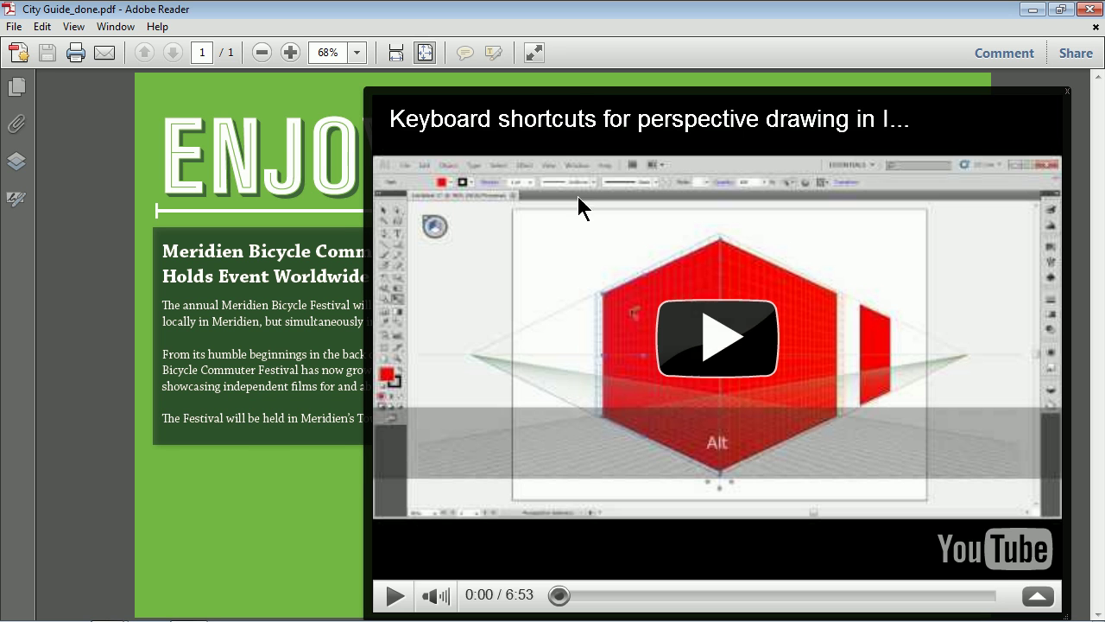